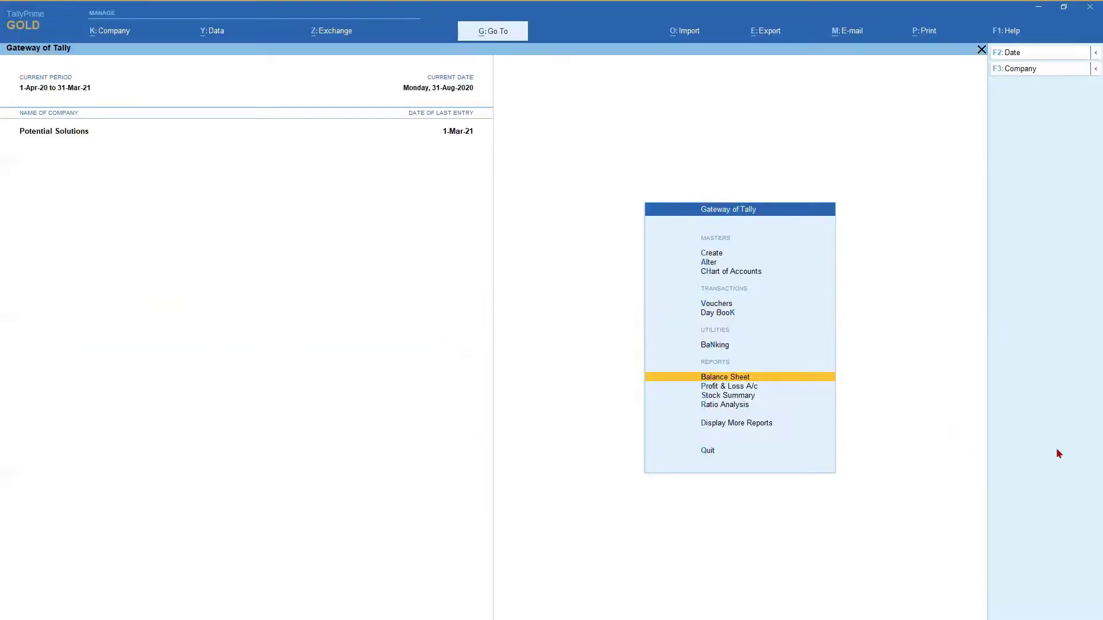
Review the blank Payment voucher's F12 configuration options and close them unchanged
key(Up)
key(Up)
key(Up)
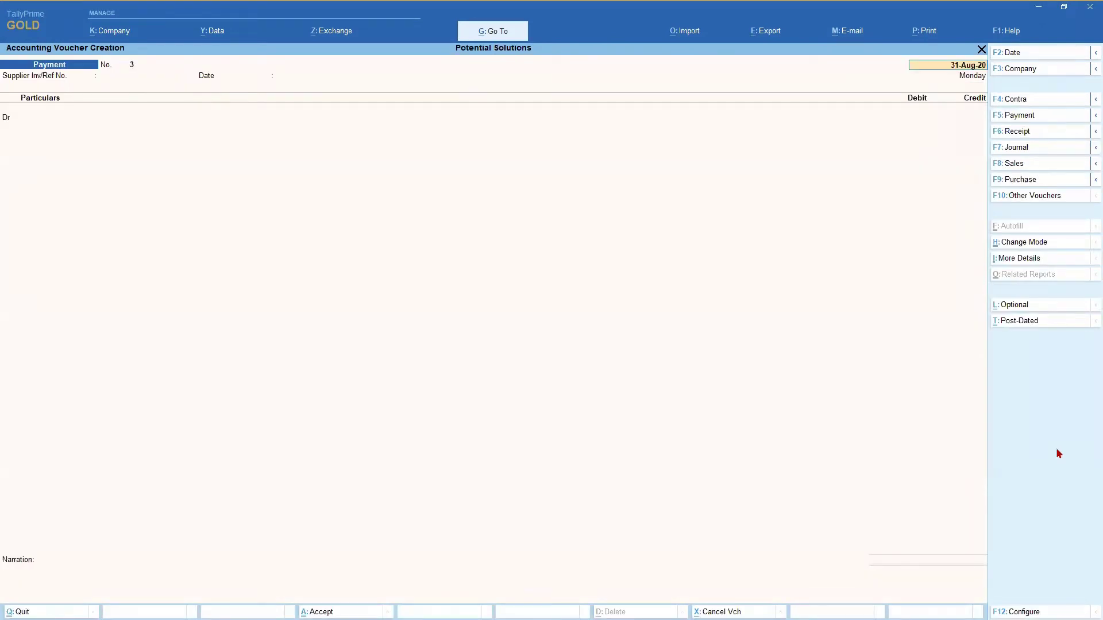
key(F12)
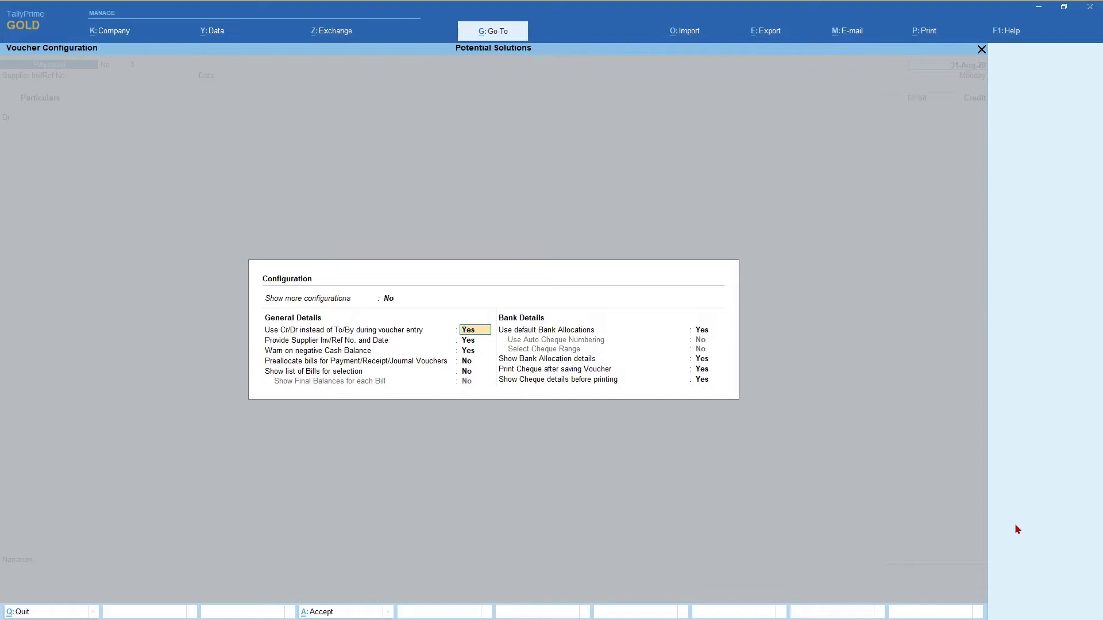
key(Escape)
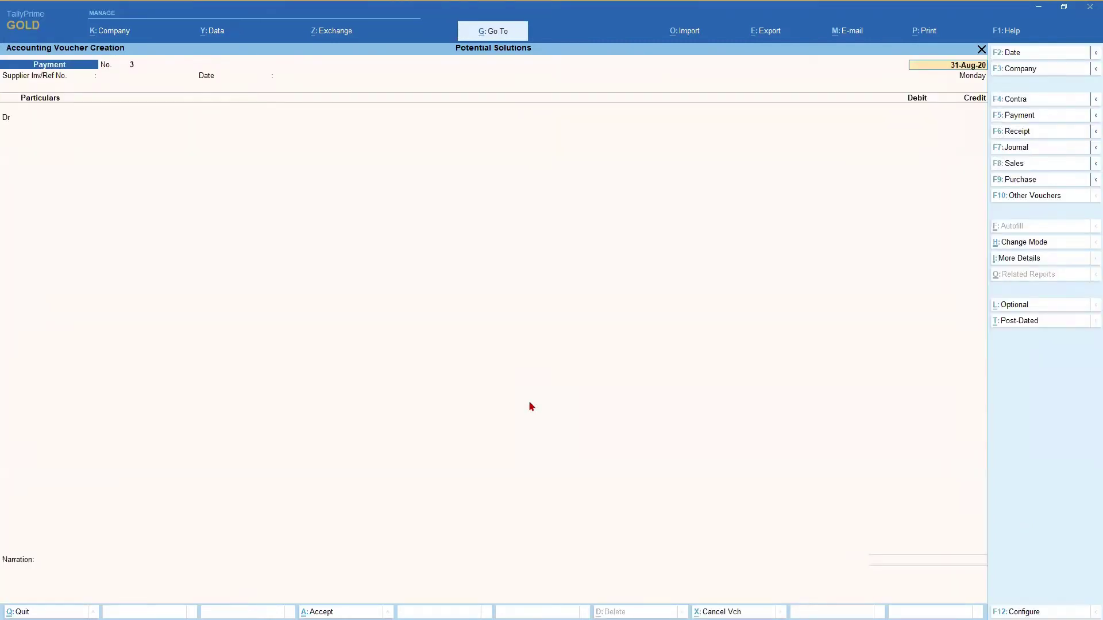
key(alt)
key(alt+g)
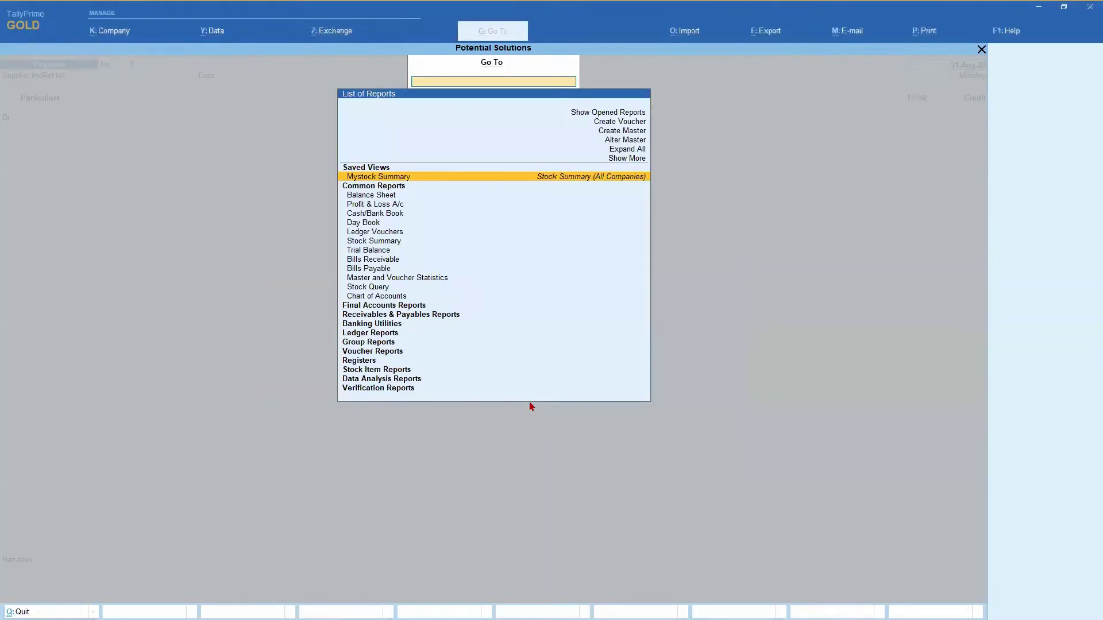
text(Cas)
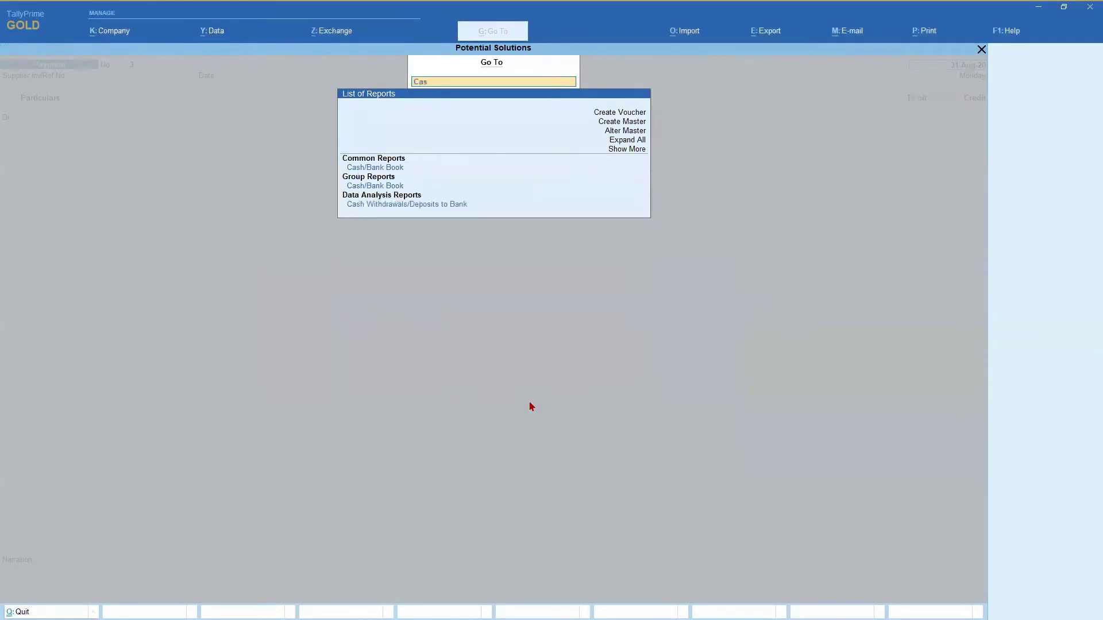
key(Return)
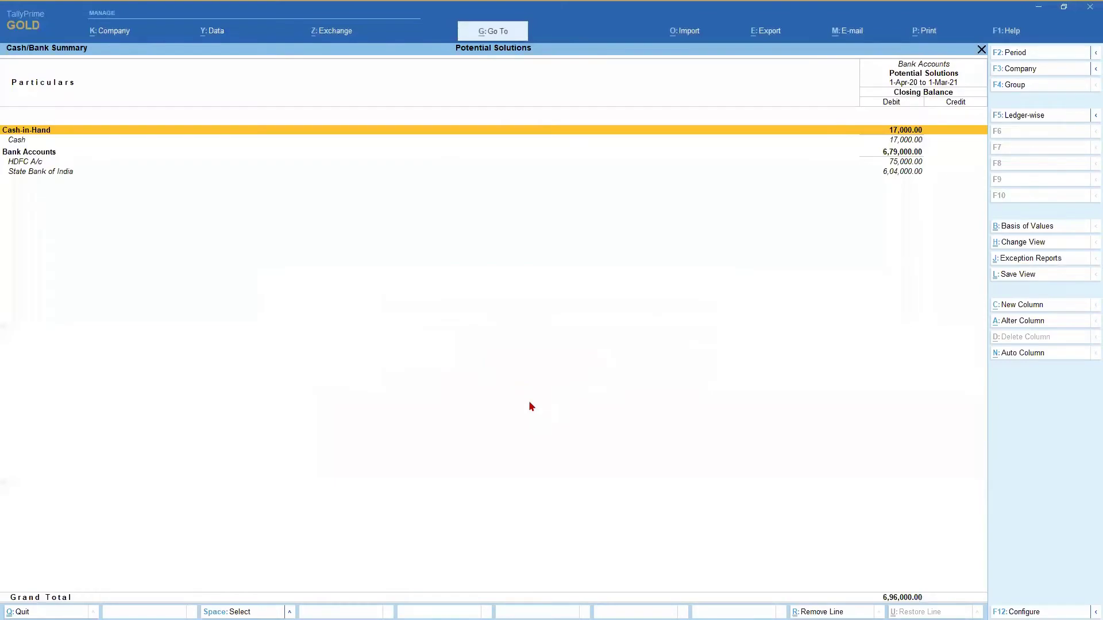
key(Down)
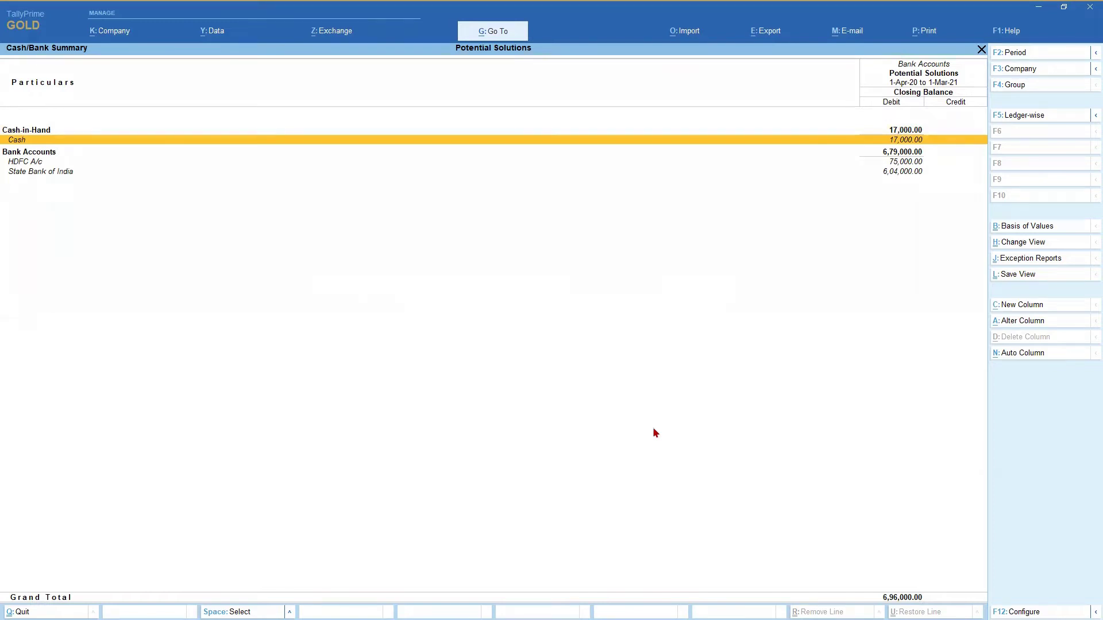
key(alt+v)
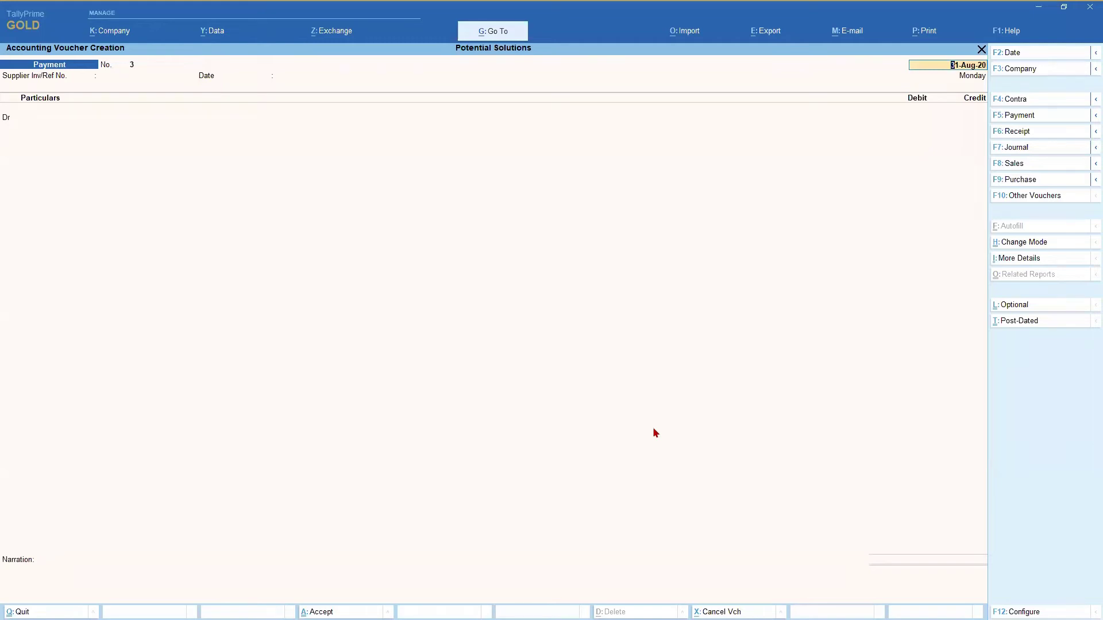
Change the voucher date to 2-Mar-21
key(F2)
text(2-3)
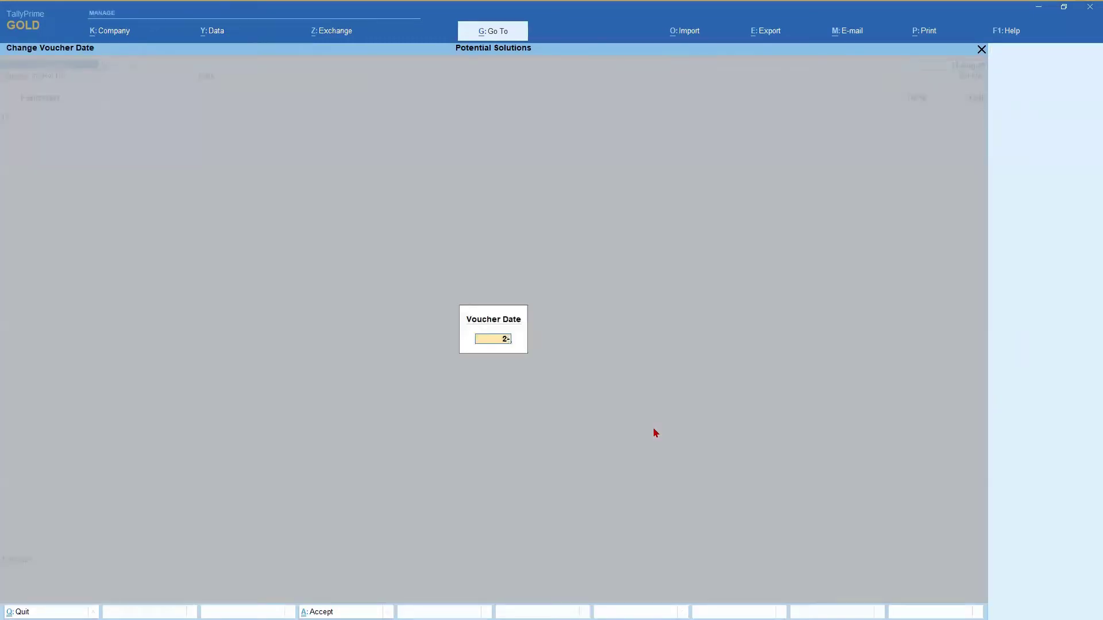
key(Return)
key(Return)
key(Return)
key(Return)
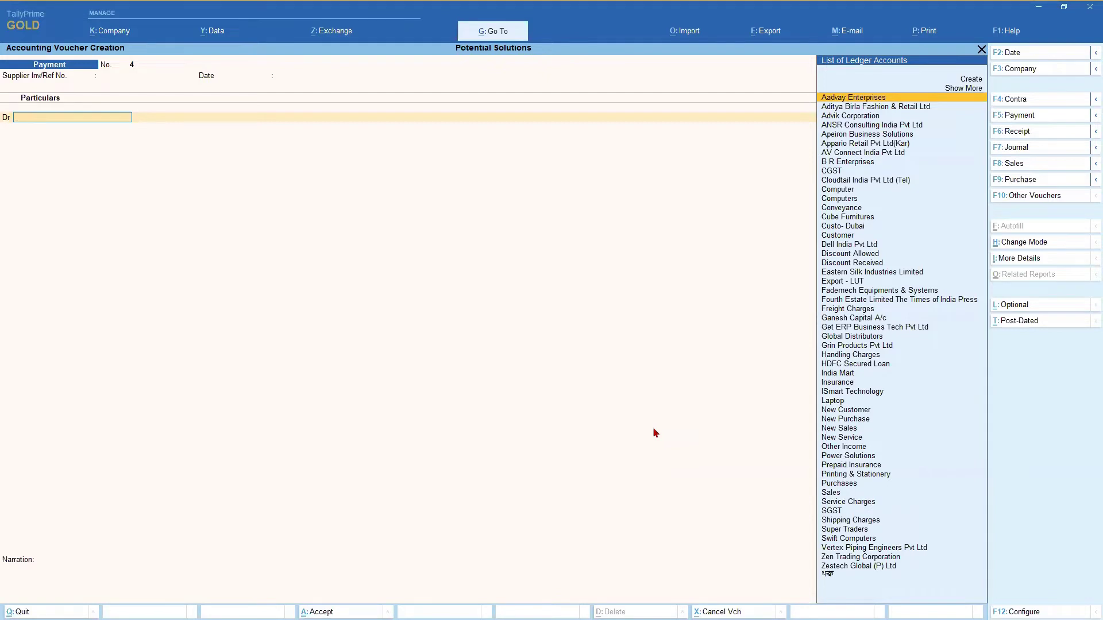
Create a Salaries ledger under Indirect Expenses and use it as the debit ledger
text(Sa)
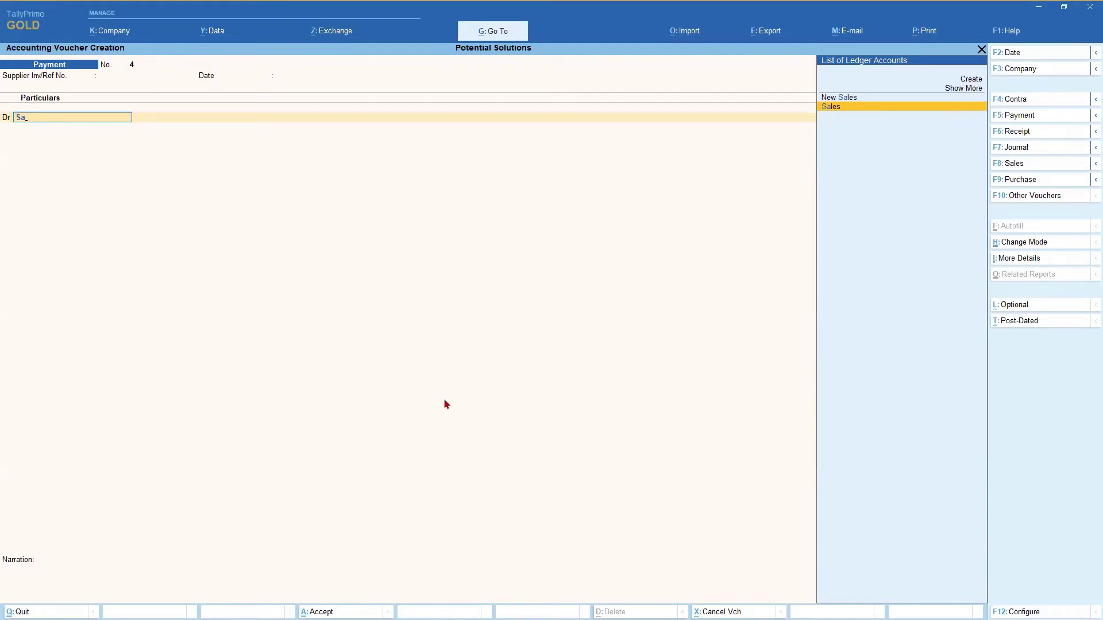
key(alt+c)
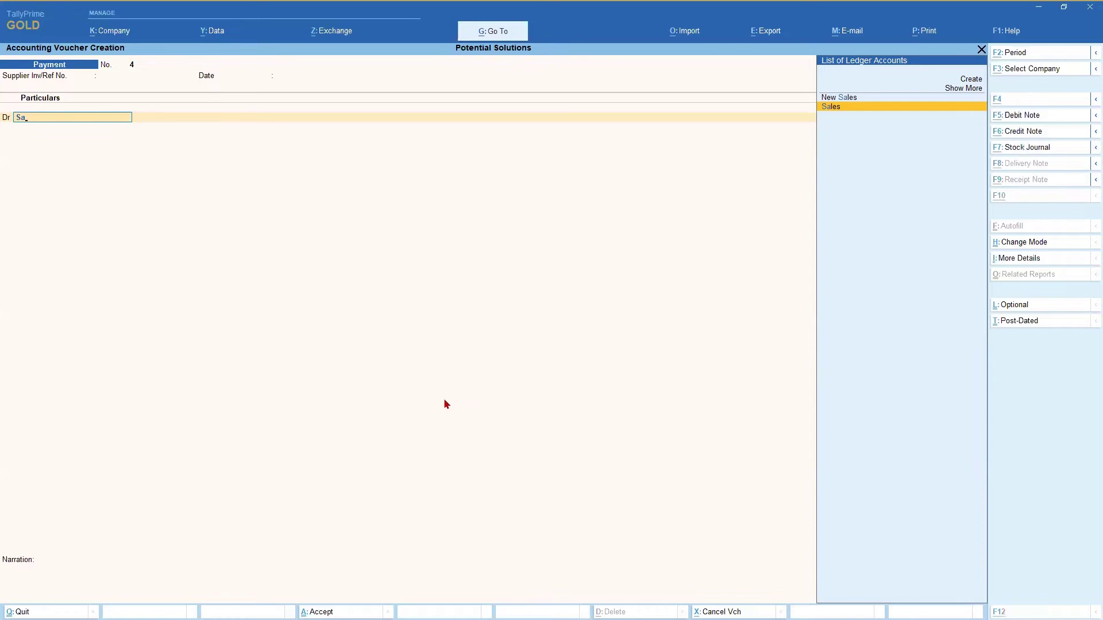
text(Sala)
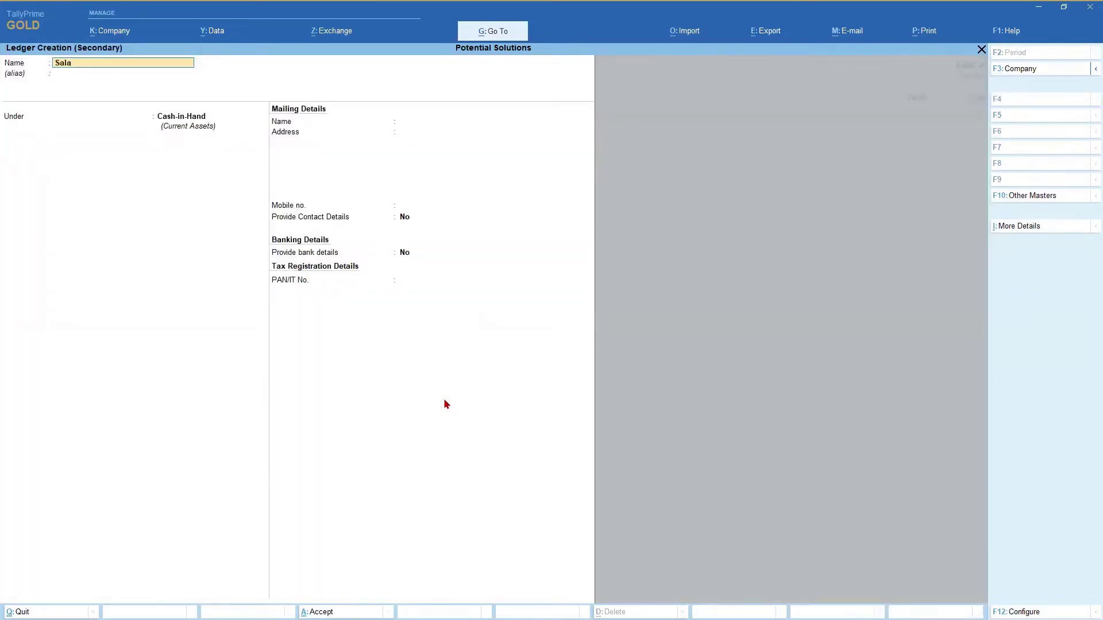
text(ries)
key(Return)
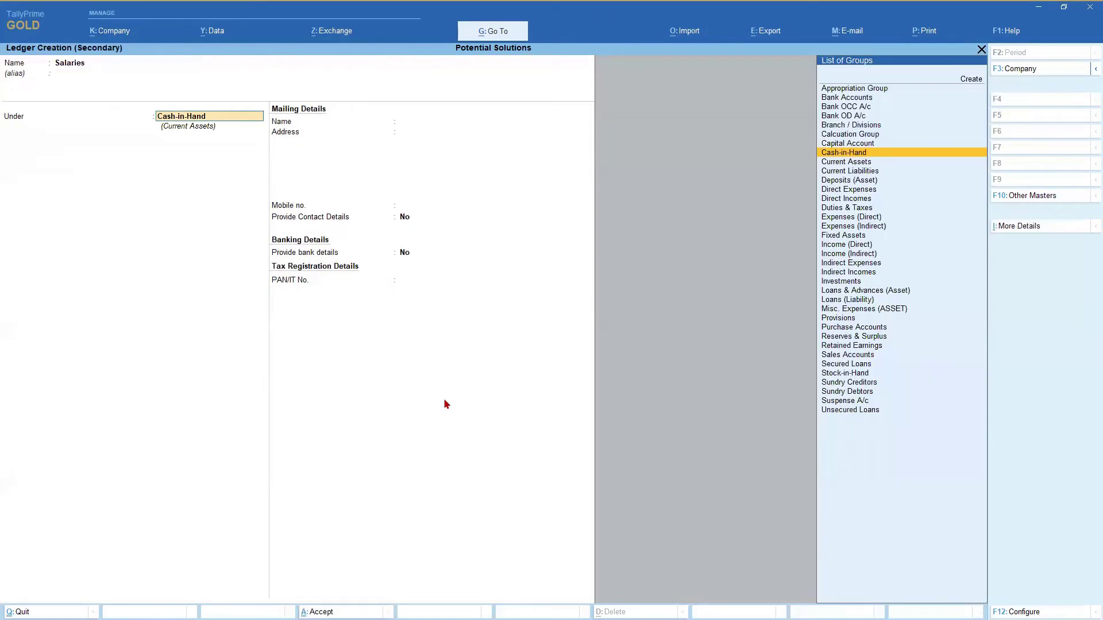
text(Ind)
key(Down)
key(Down)
key(Return)
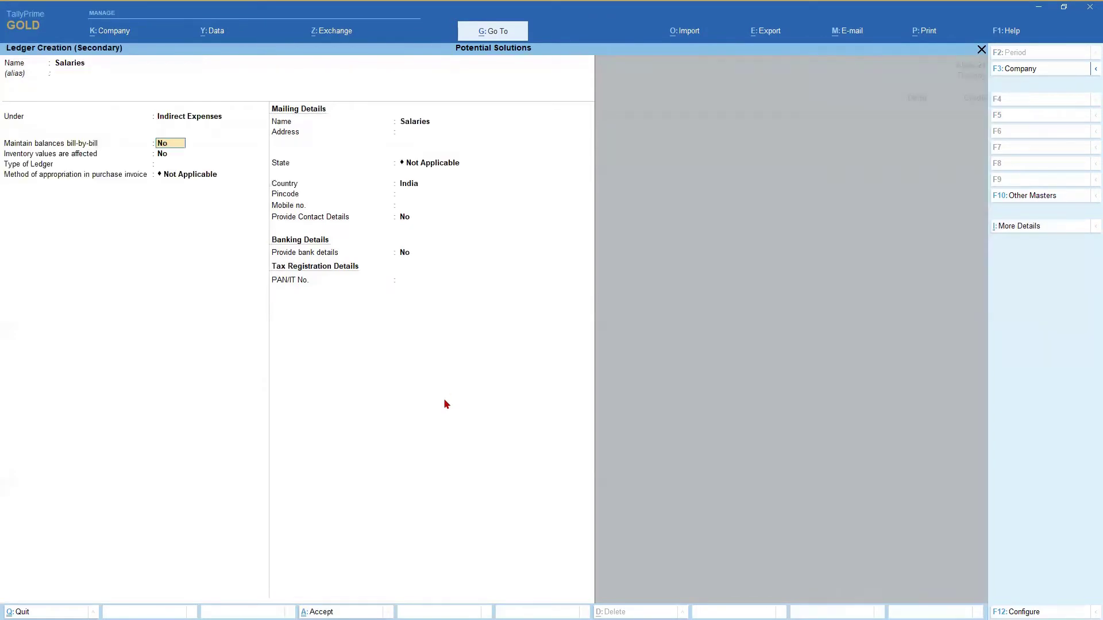
key(ctrl+a)
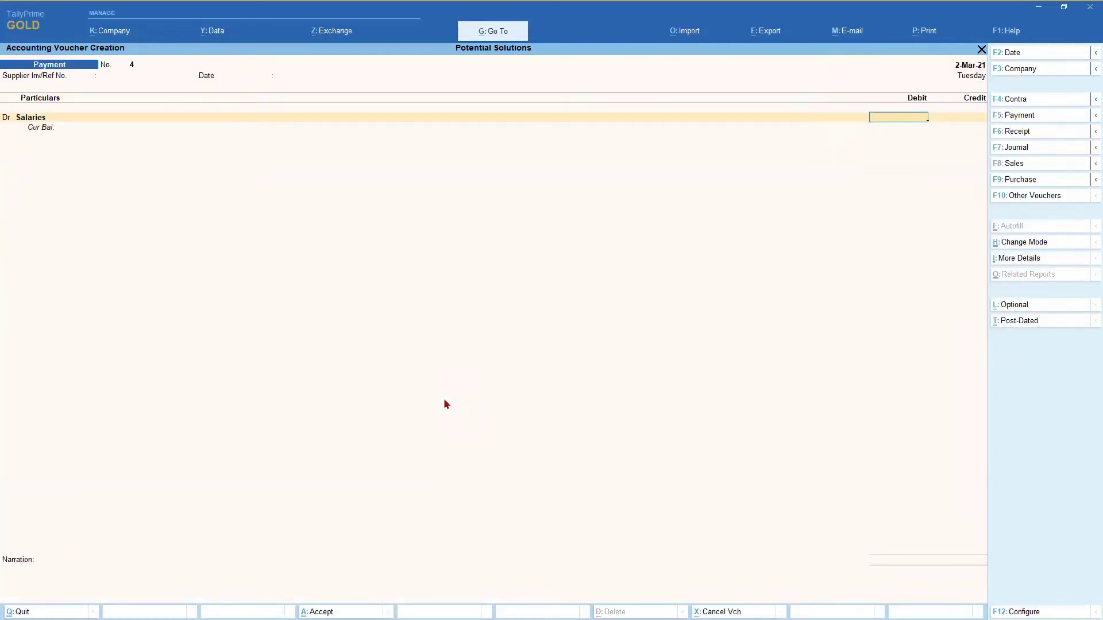
Debit Salaries 20,000 and select Cash as the credit ledger
text(20,000)
key(Return)
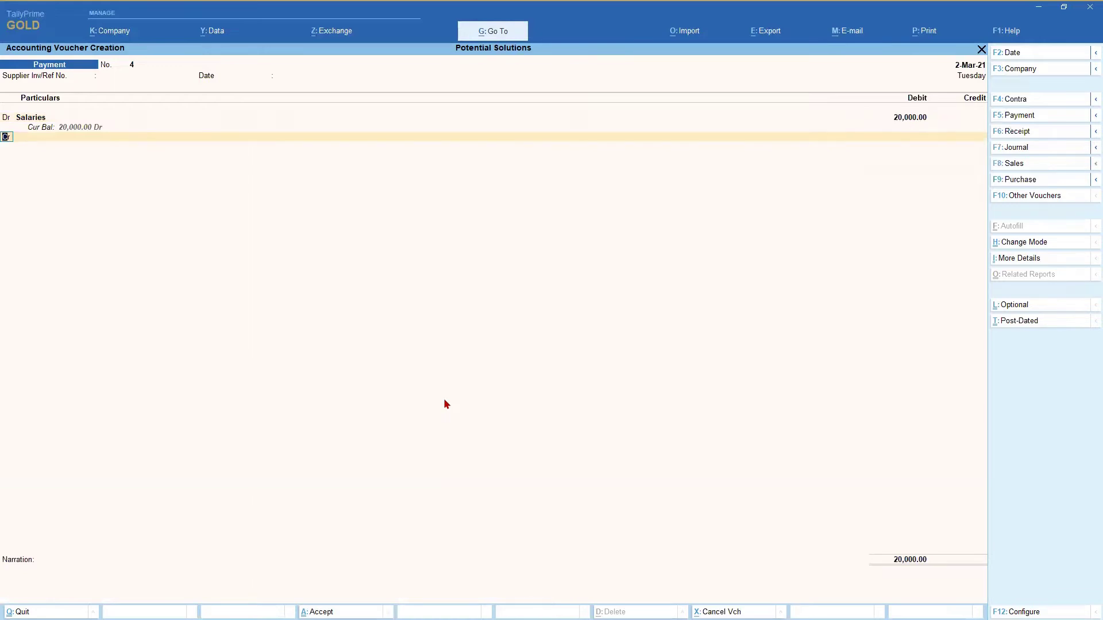
key(Return)
text(Cas)
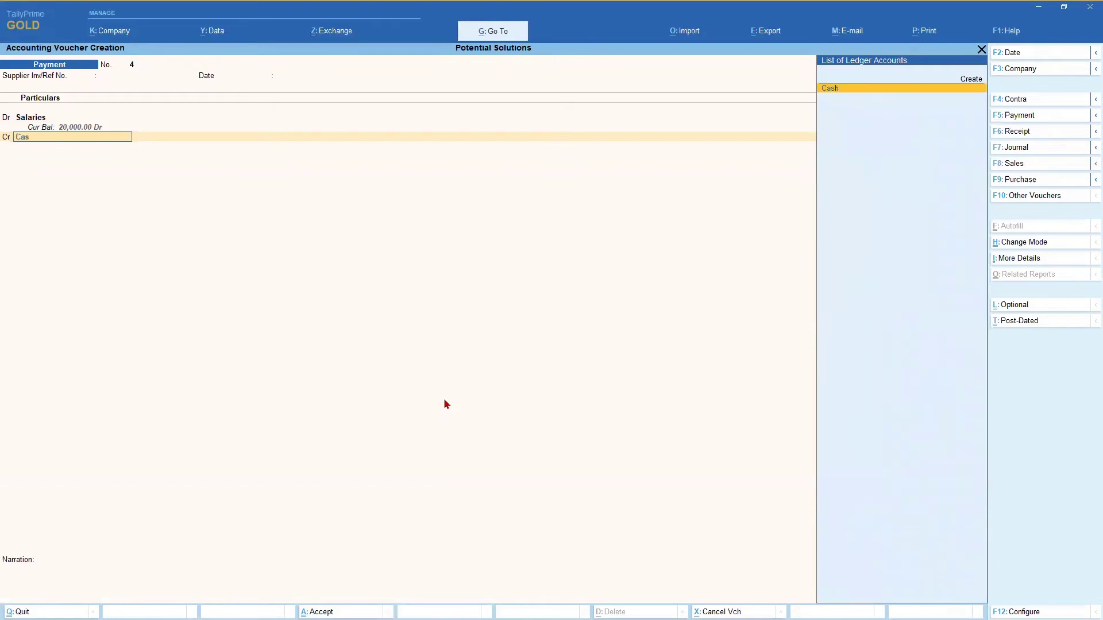
key(Return)
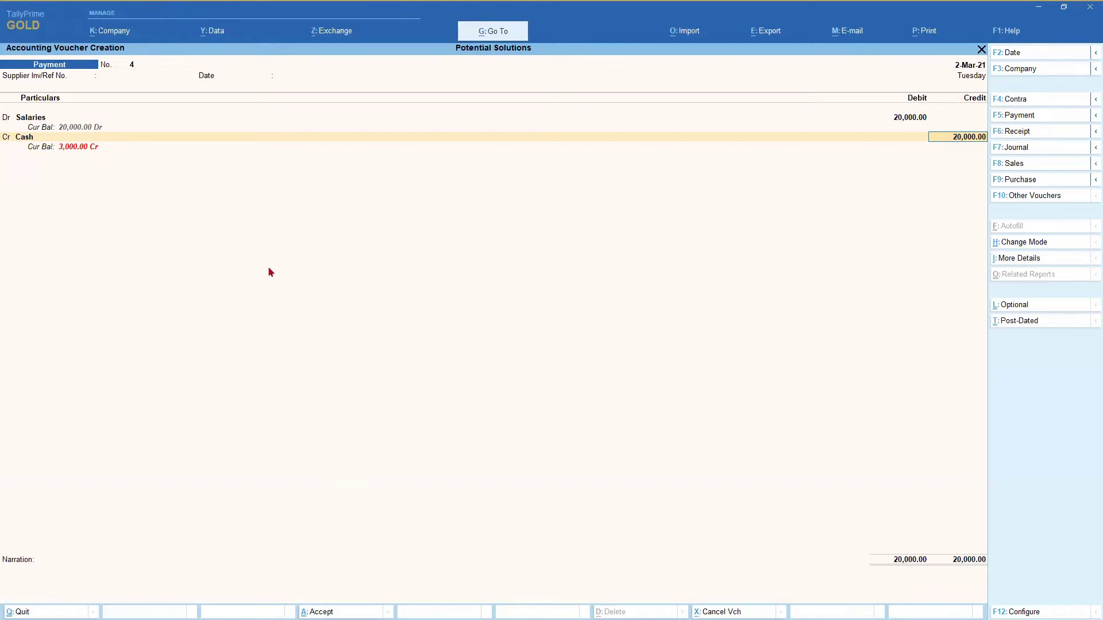
Accept the 20,000 Cash credit, dismiss the Negative Cash warning, and leave the voucher
key(Return)
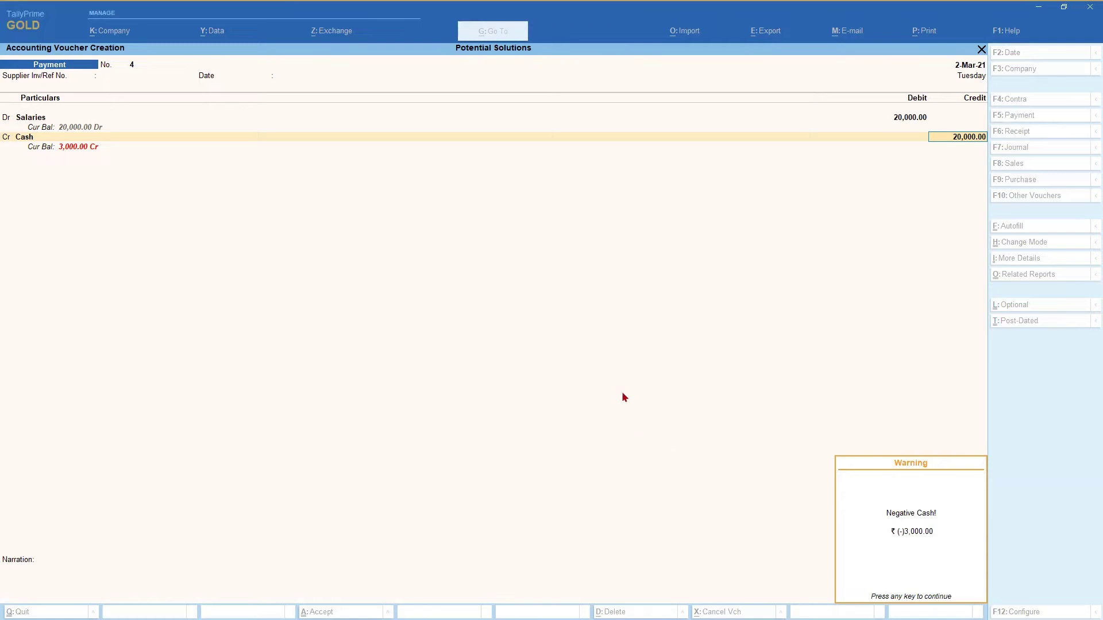
key(Return)
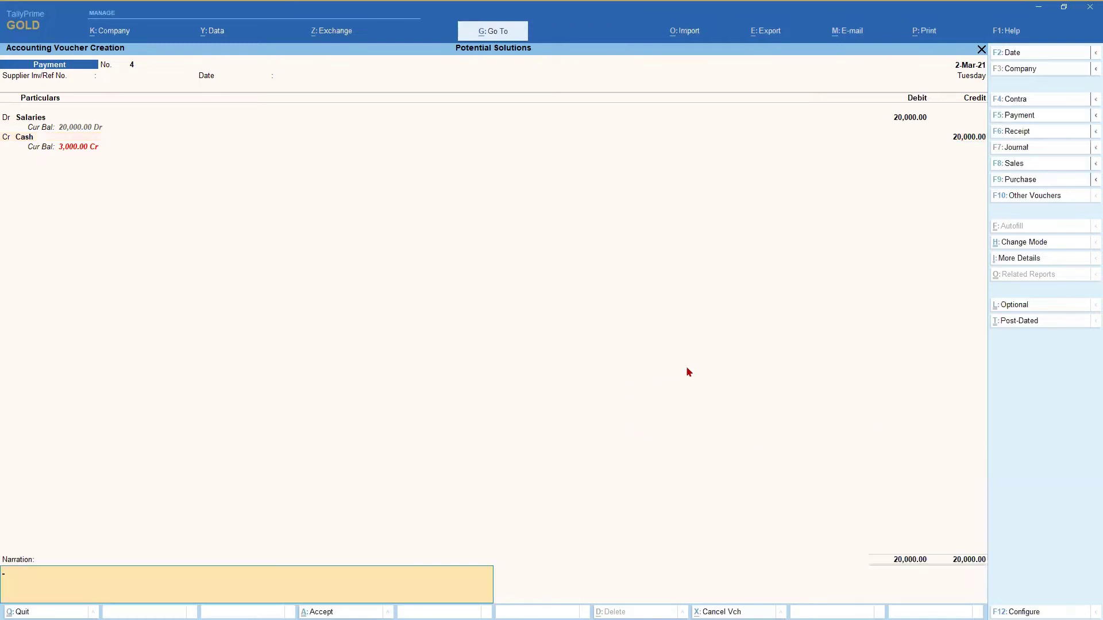
key(Escape)
Quit the unsaved voucher, reopen Payment entry, and set Warn on negative Cash Balance to No
key(y)
key(Return)
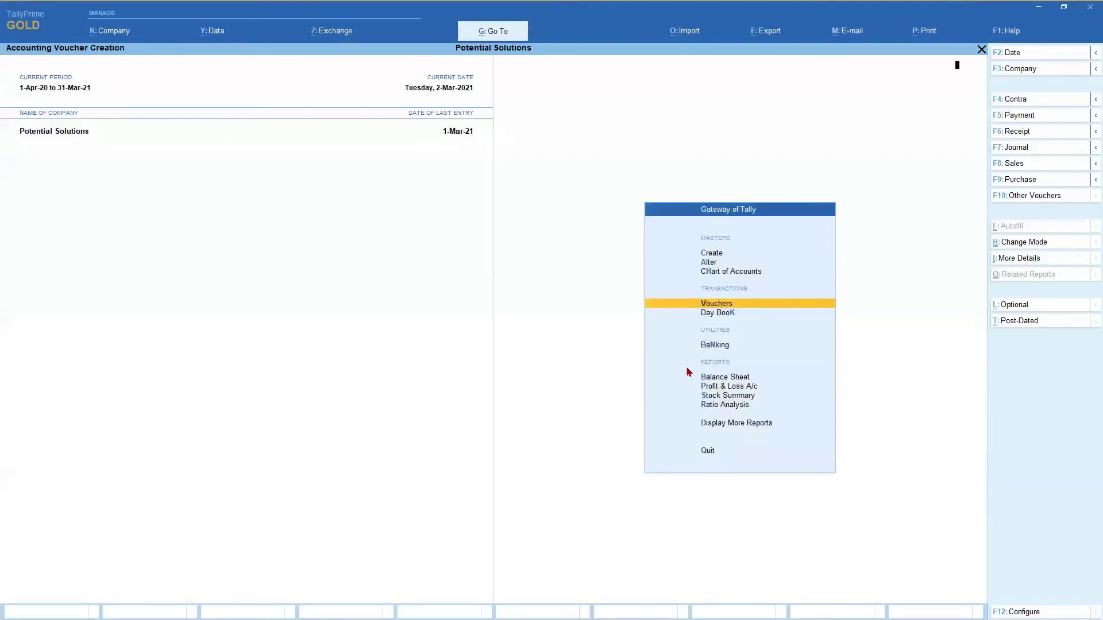
key(F12)
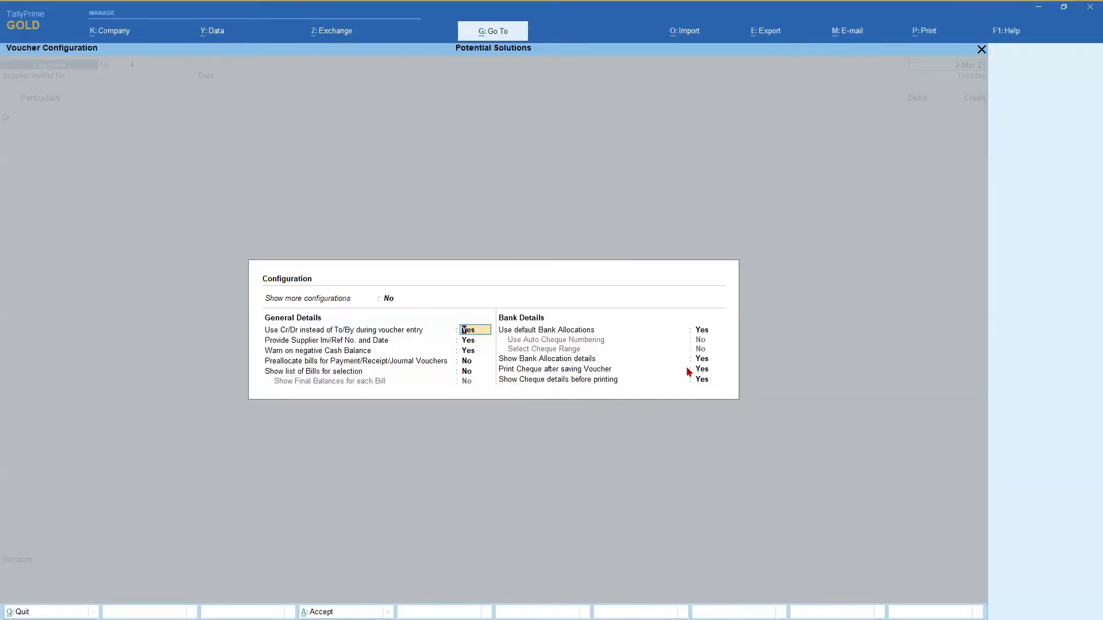
click(465, 352)
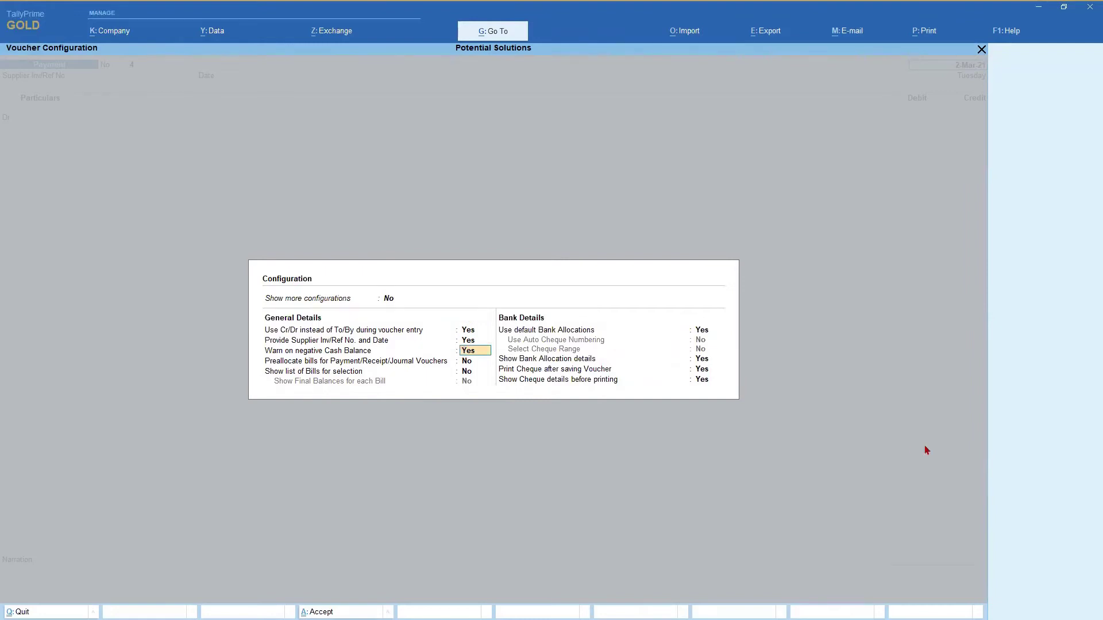
text(n)
key(Return)
key(ctrl+a)
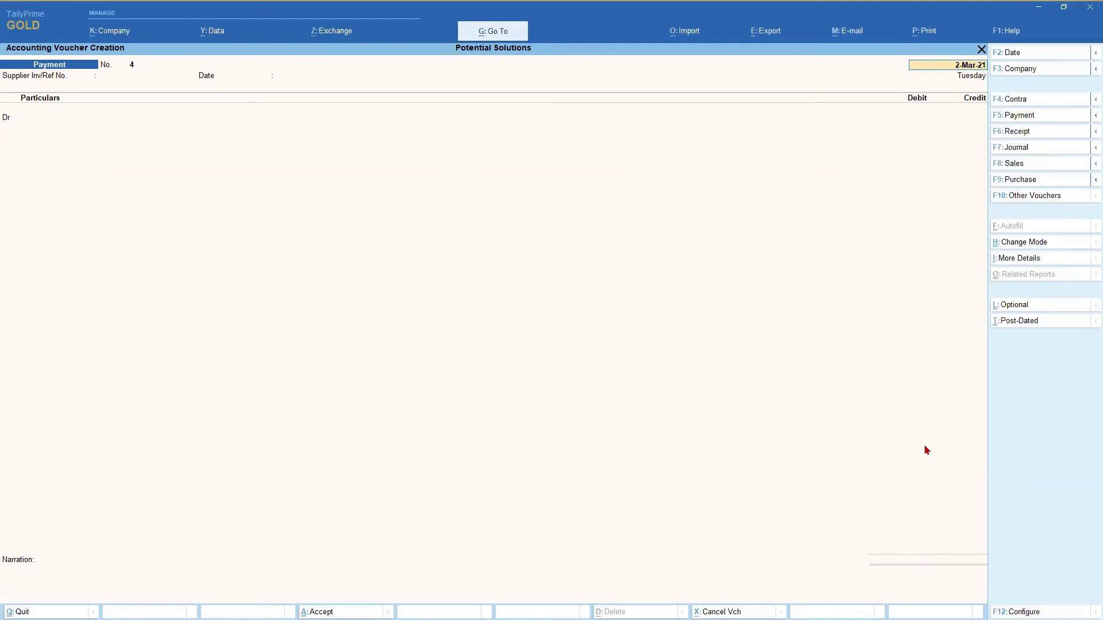
Re-enter Salaries debit 20,000 against a Cash credit, then decline saving at Accept
key(Return)
key(Return)
key(Return)
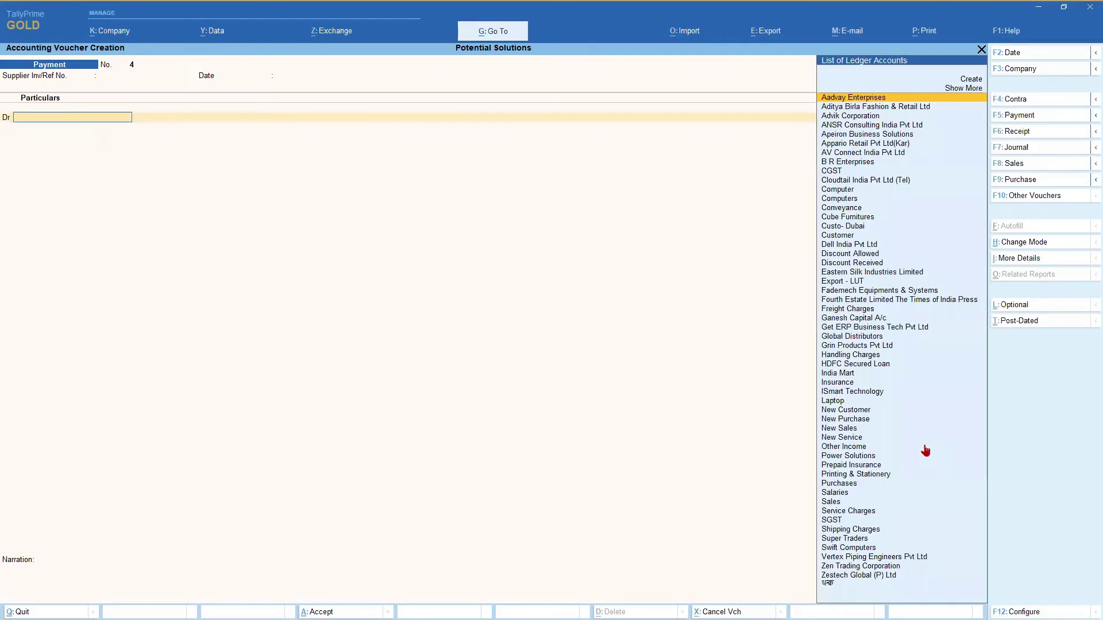
text(Sala)
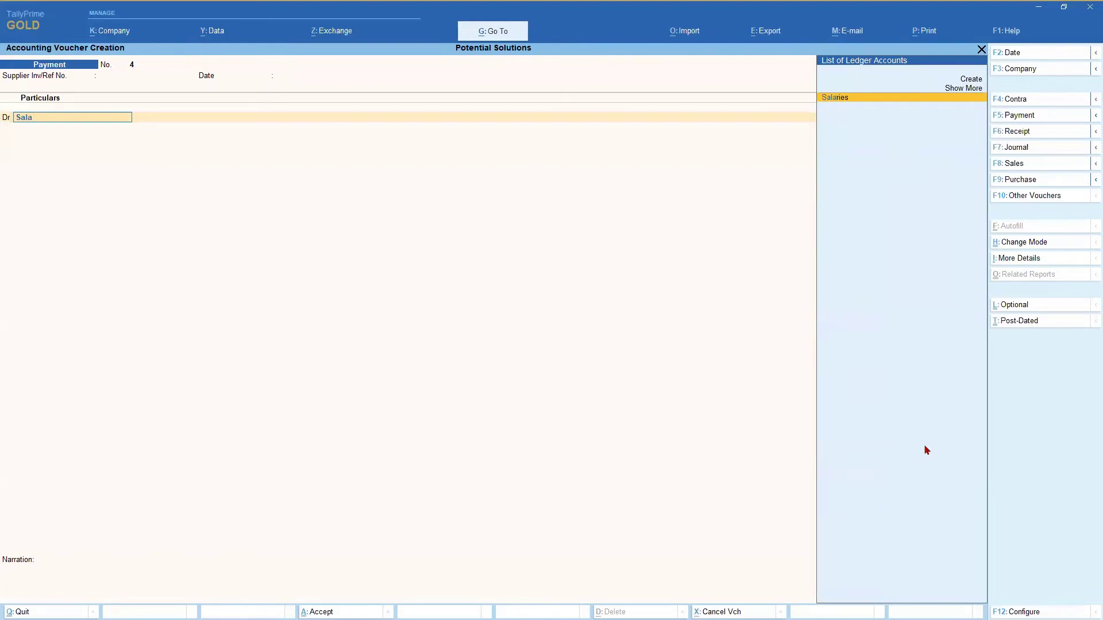
key(Return)
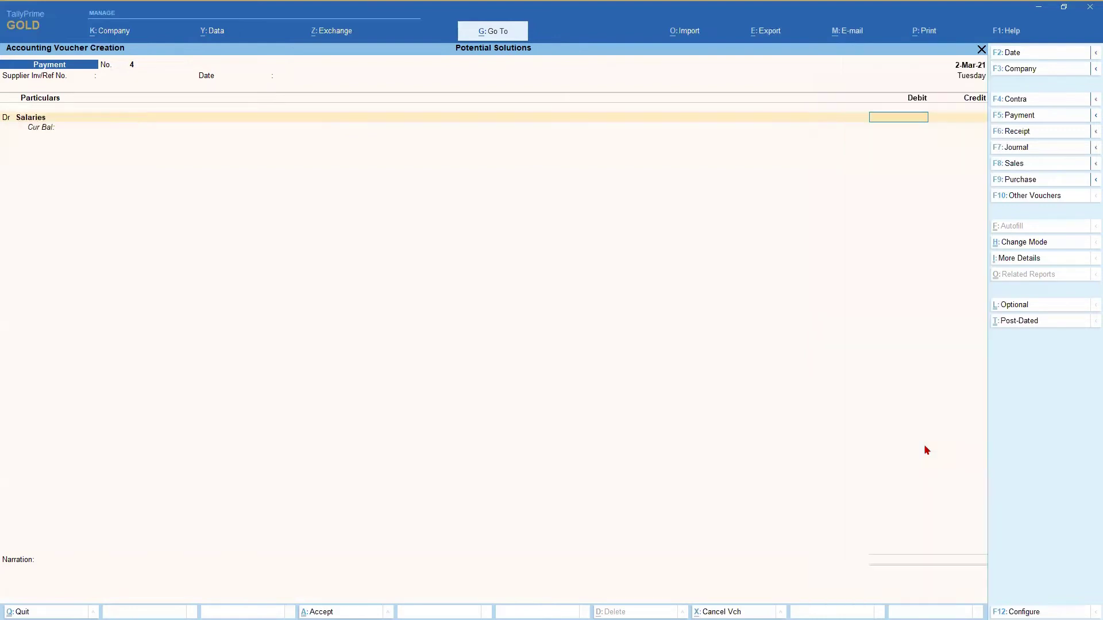
text(20000)
key(Return)
text(cash)
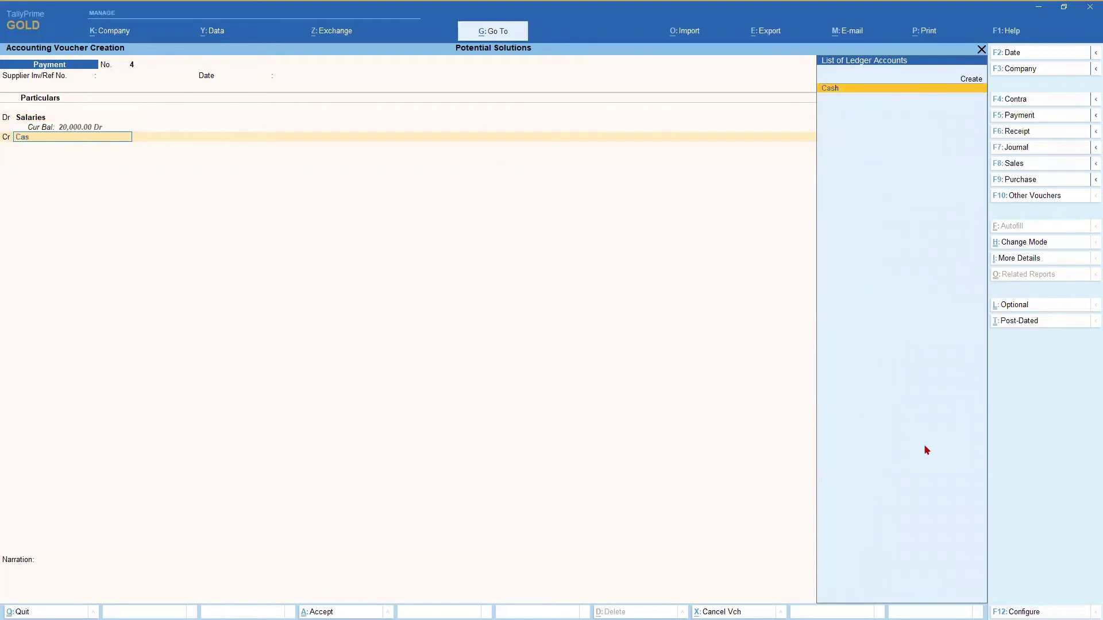
key(Return)
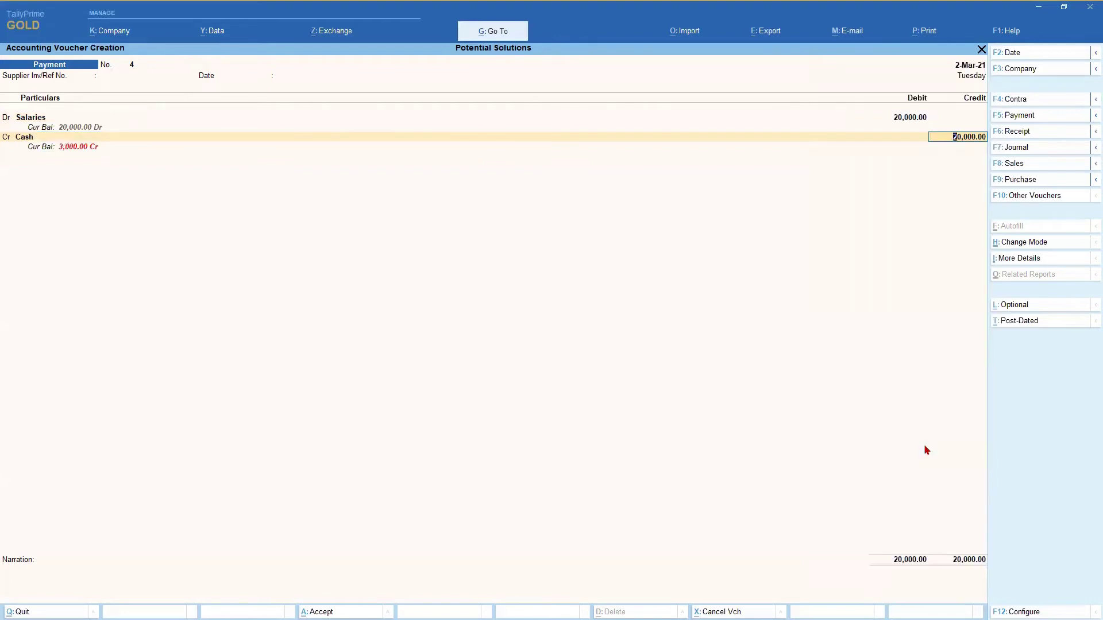
key(Return)
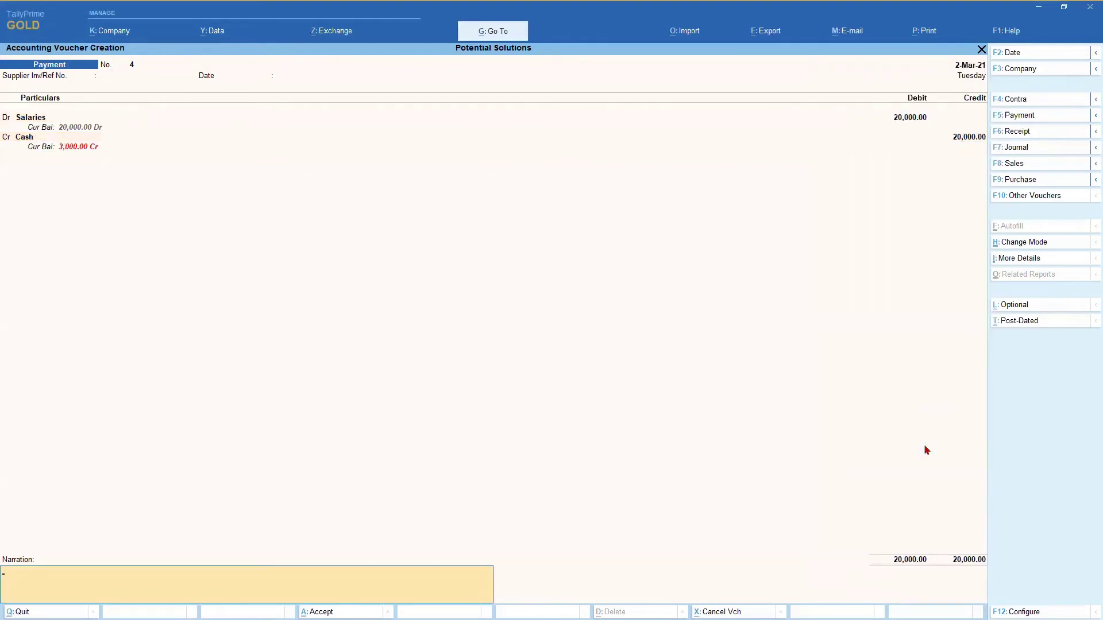
key(Return)
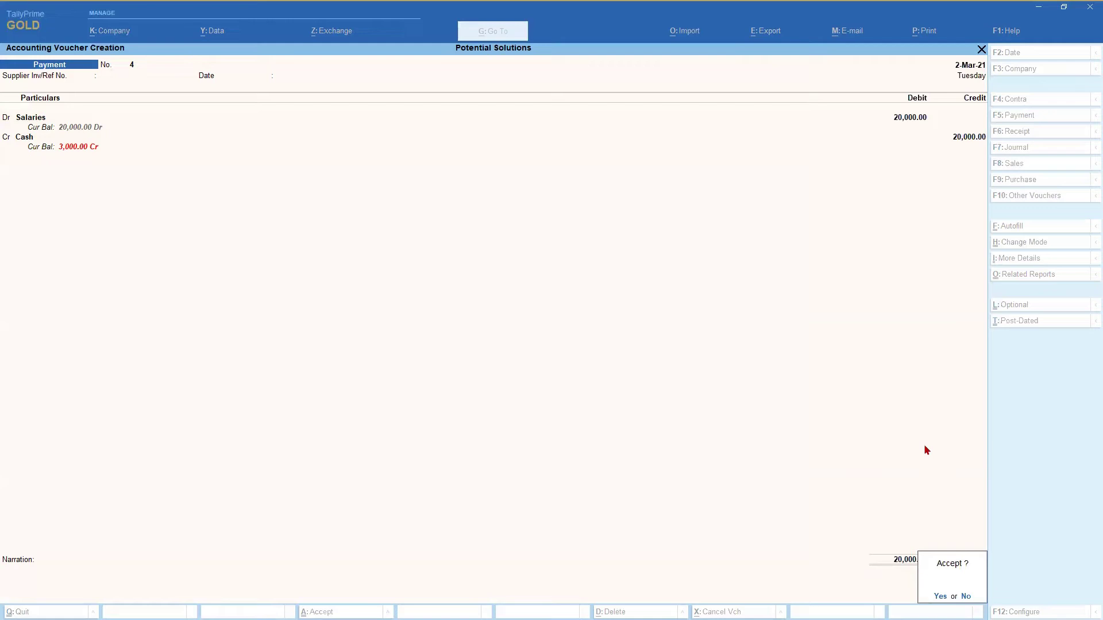
key(Escape)
Set Warn on negative Cash Balance to Yes, re-accept the Cash amount, and dismiss the (-)3,000.00 warning
key(F12)
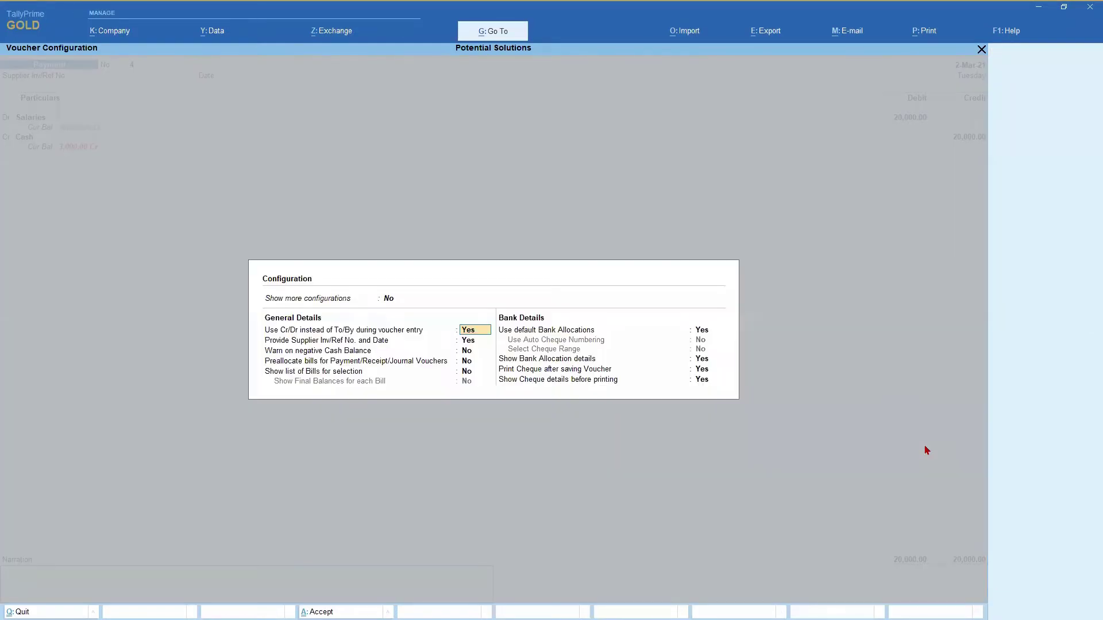
click(469, 352)
text(y)
key(Return)
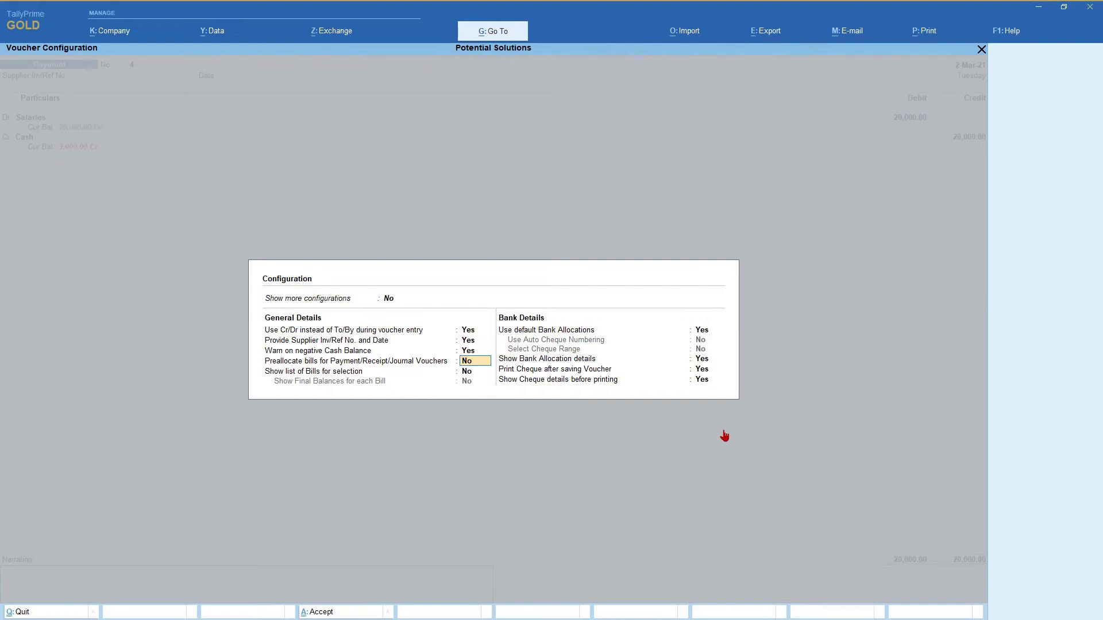
key(ctrl+a)
key(Return)
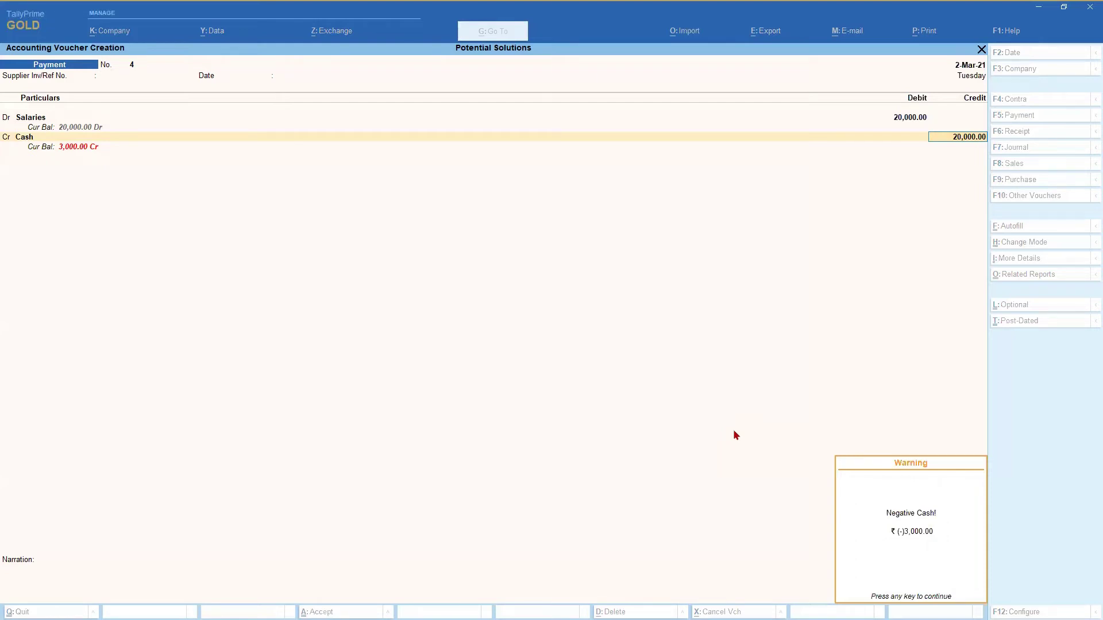
key(Return)
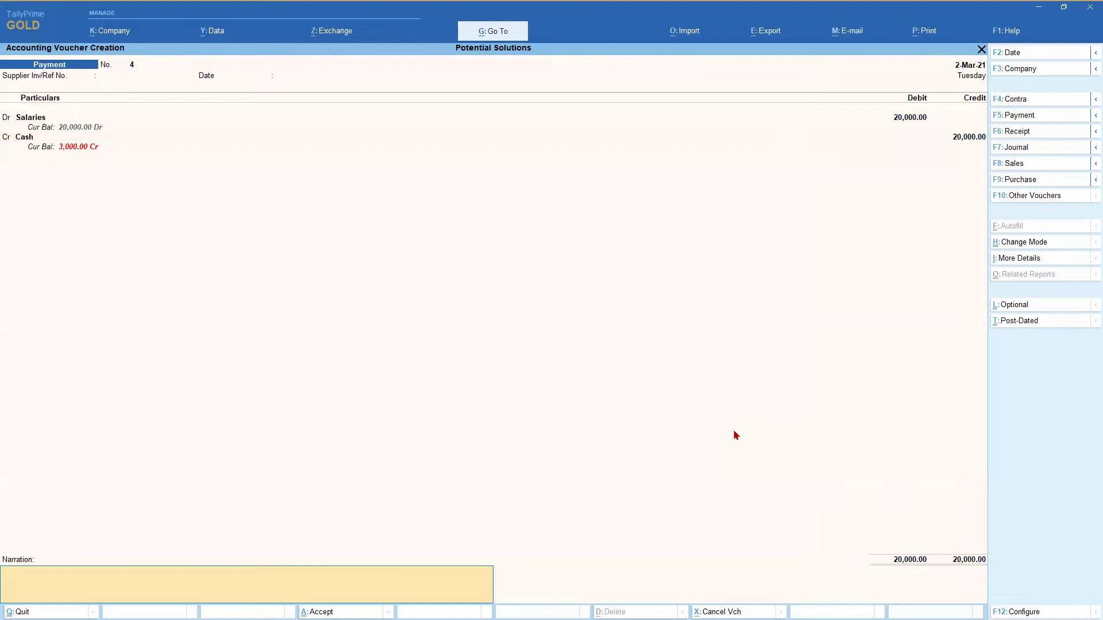
Save the Salaries payment voucher, then view the F12 configuration and close it unchanged
key(Return)
key(Return)
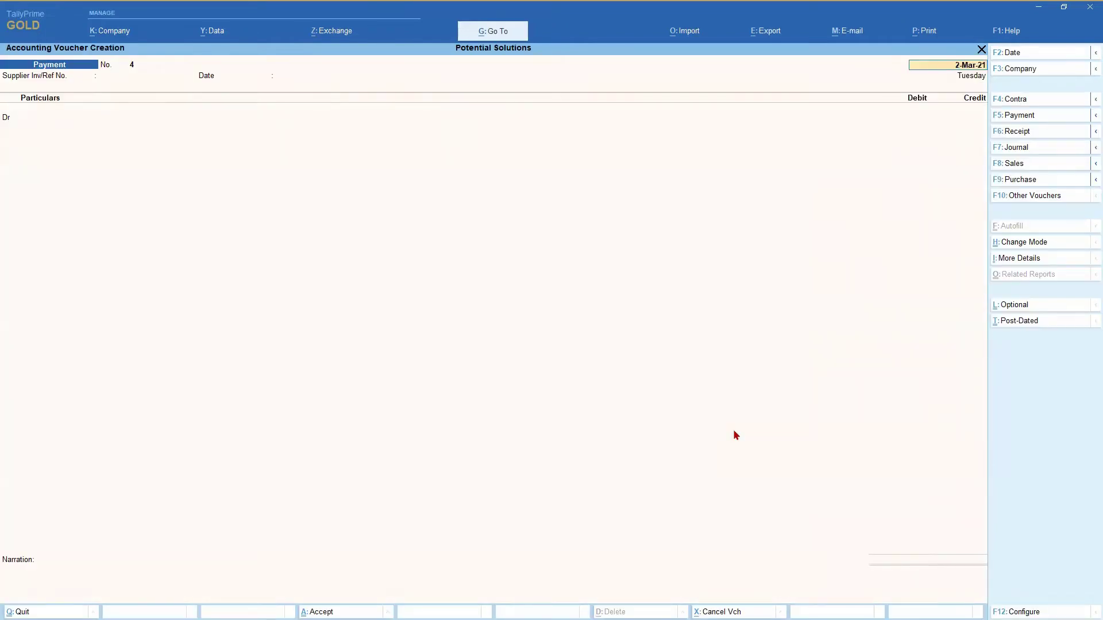
key(F12)
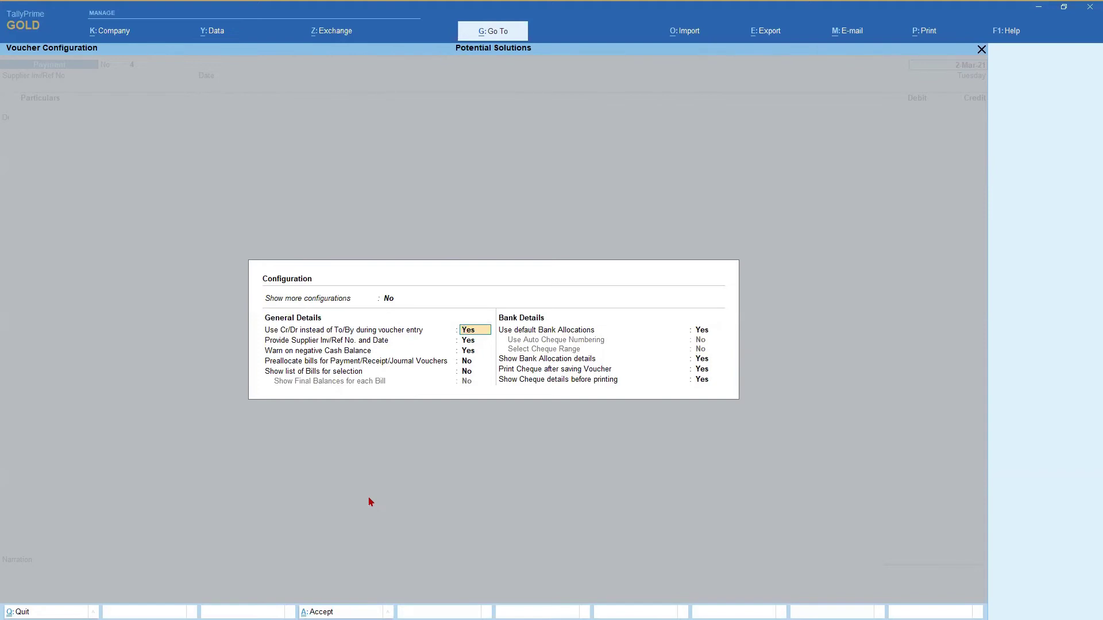
key(ctrl)
key(ctrl+a)
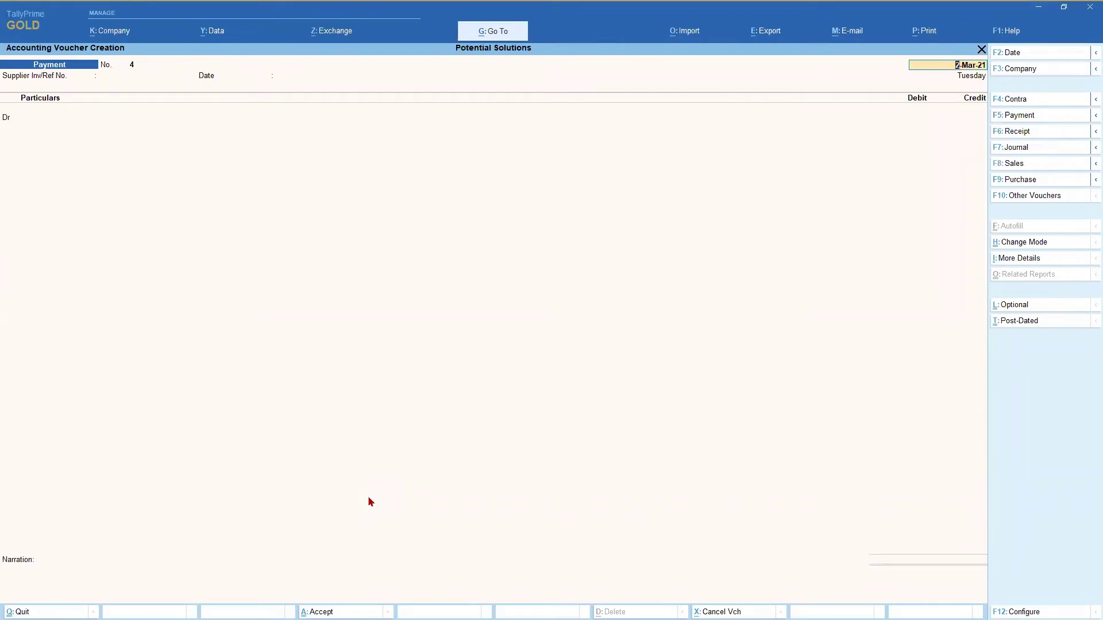
Select Global Distributors as the debit ledger and enter the 5,00,000 amount
key(Return)
key(Return)
key(Return)
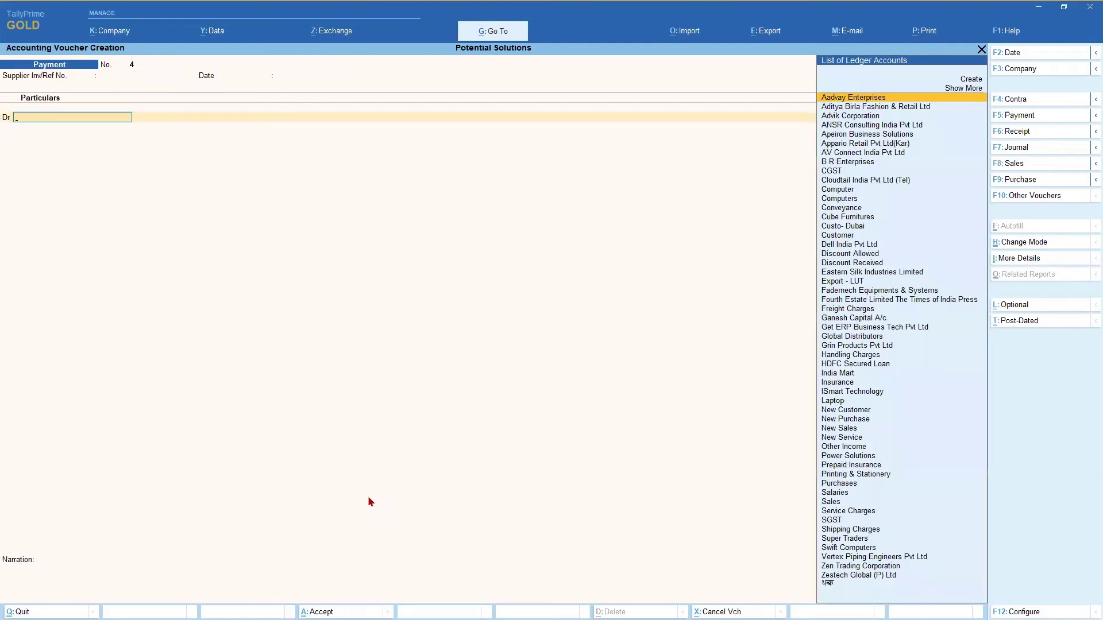
text(Glo)
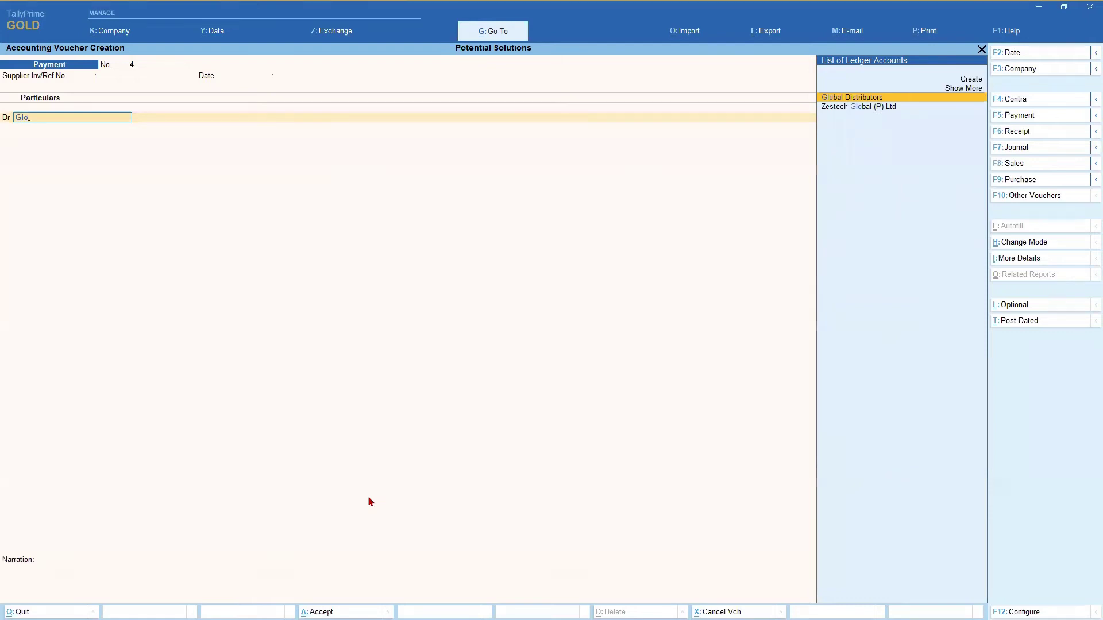
key(Return)
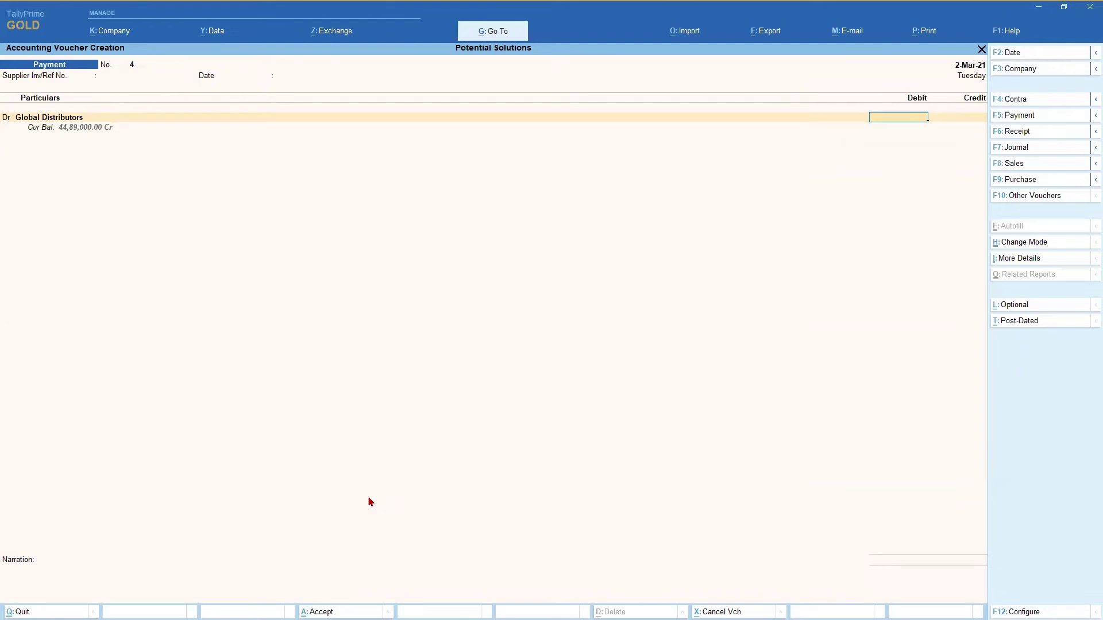
text(500000)
Choose Agst Ref in Bill-wise Details, browse Global Distributors' pending bills, then exit the bill details
key(Return)
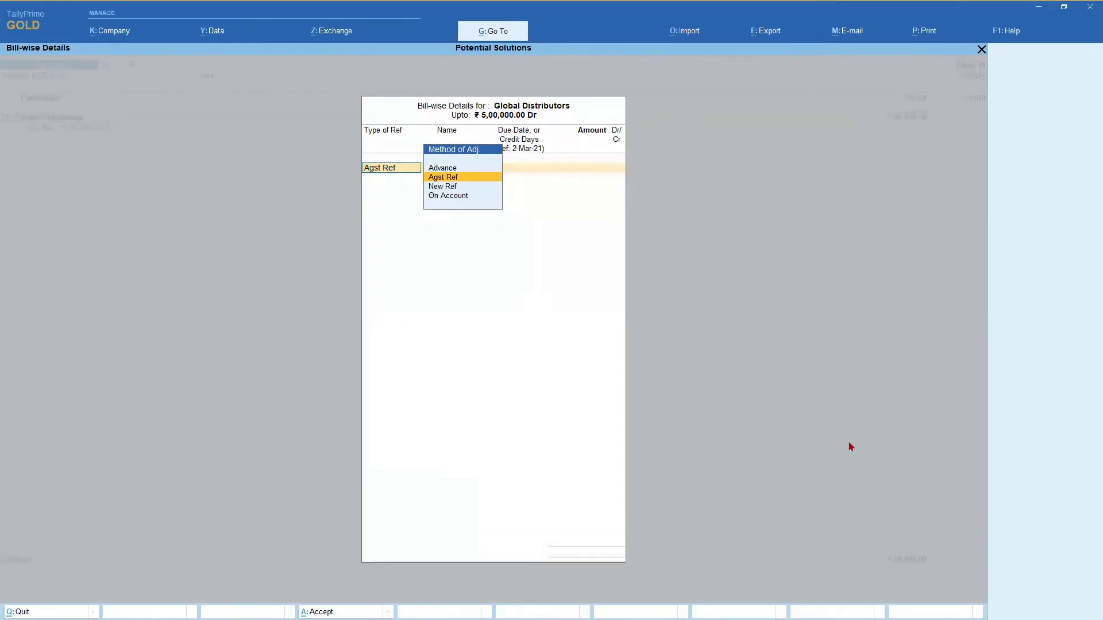
key(Return)
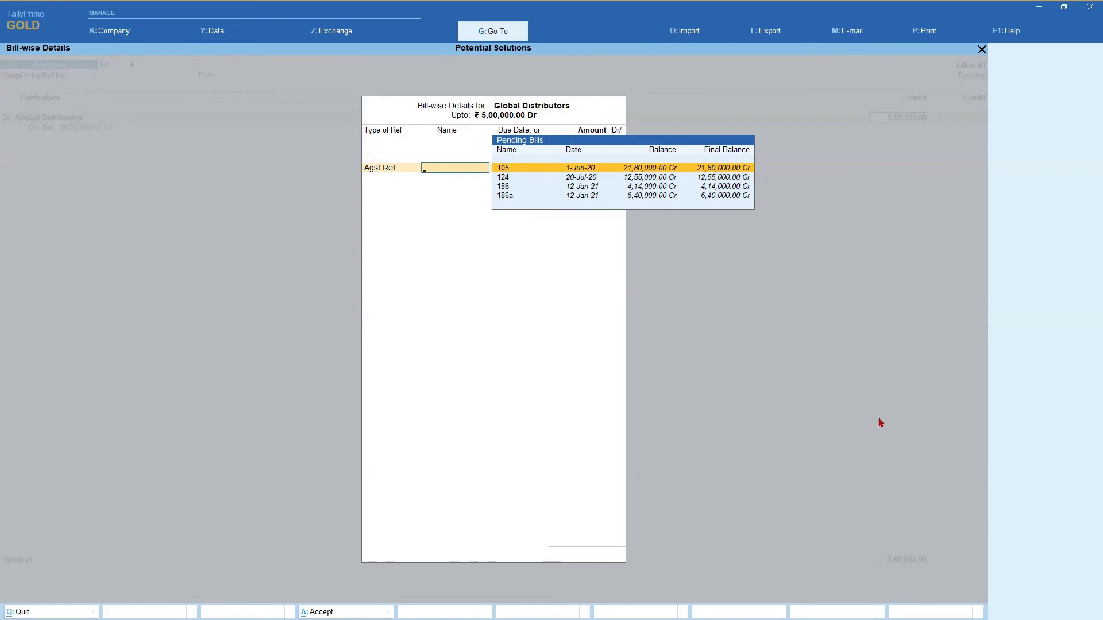
key(Down)
key(Down)
key(Up)
key(Up)
key(Escape)
key(Escape)
Discard the current voucher, start a new Payment voucher, and set Preallocate bills for Payment/Receipt/Journal Vouchers to Yes
key(y)
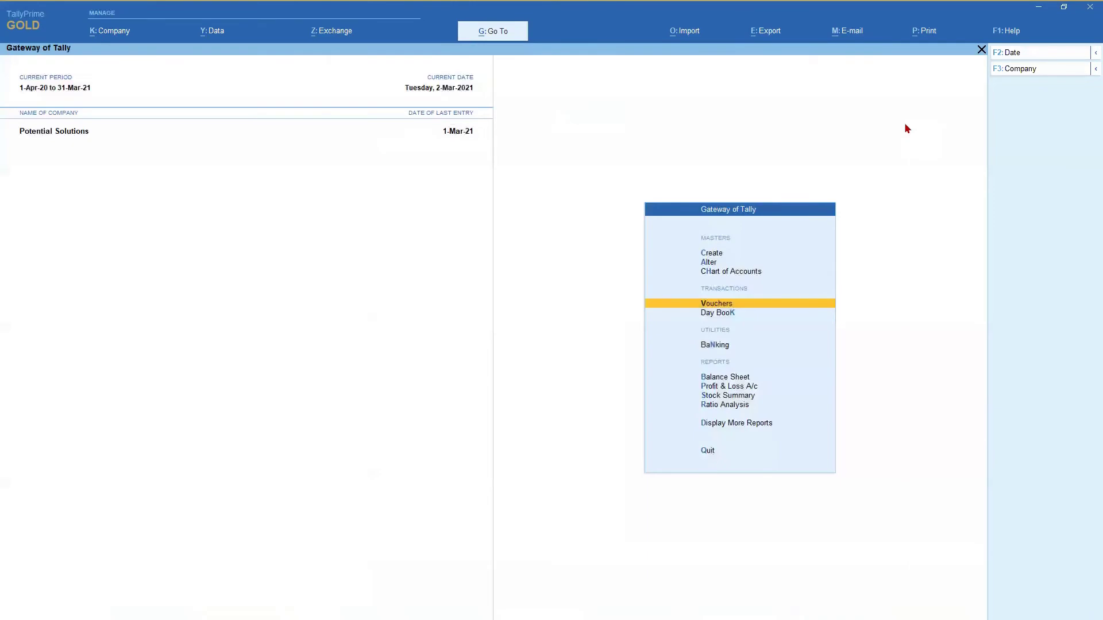
key(Return)
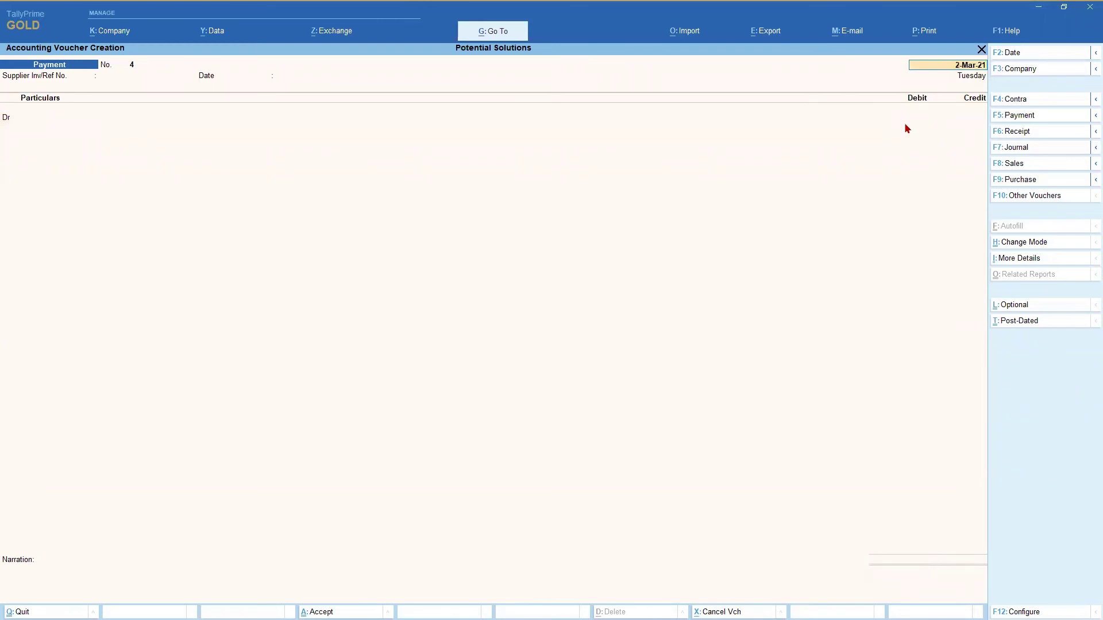
key(F12)
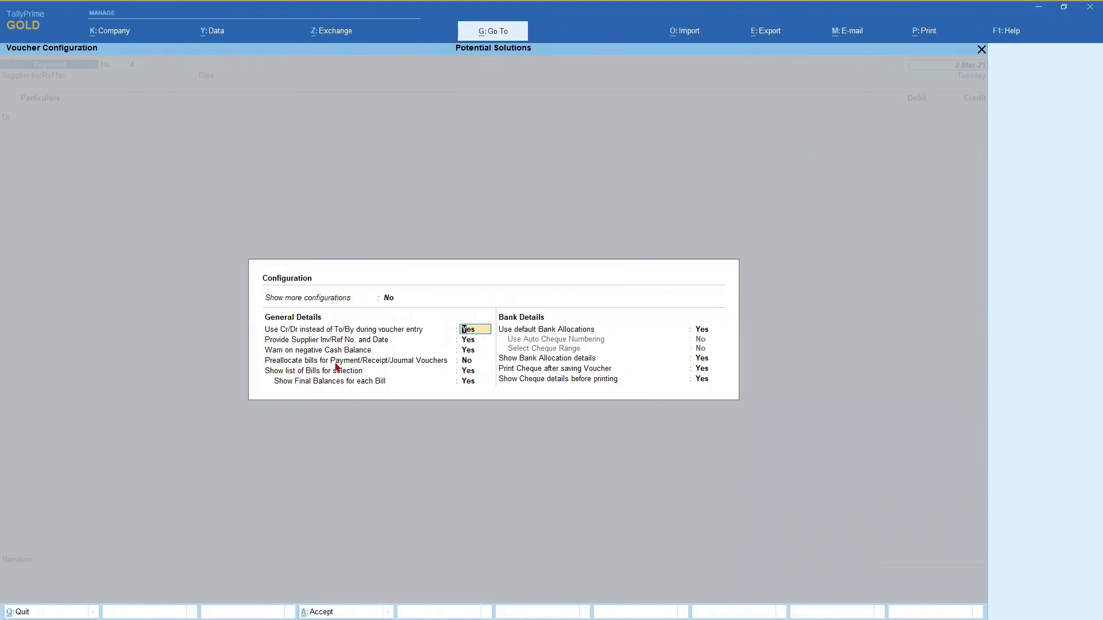
click(467, 360)
key(y)
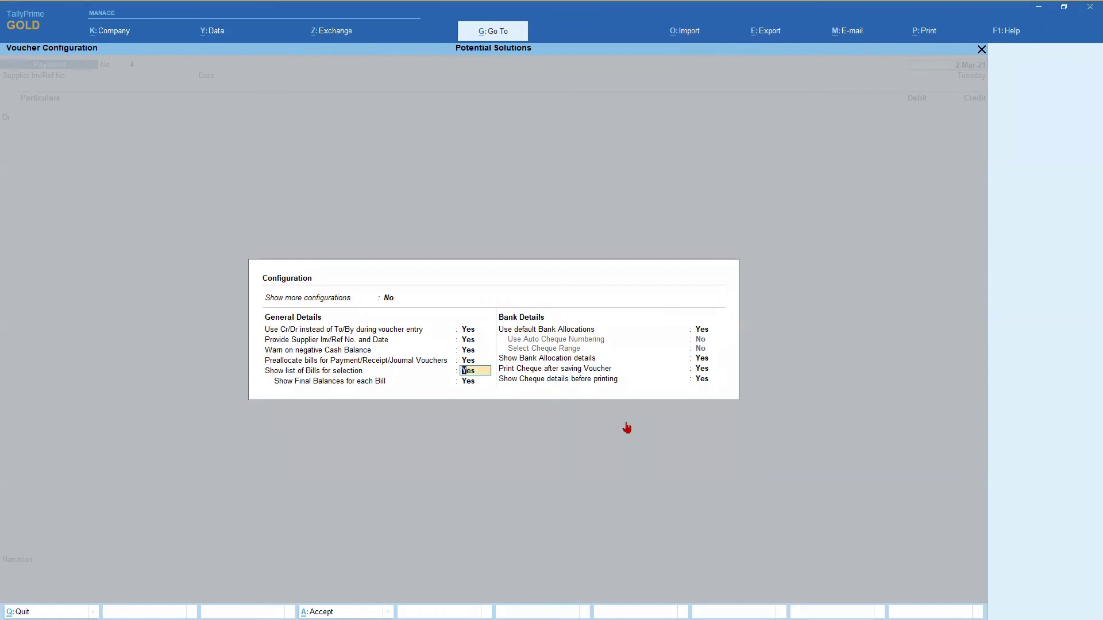
key(ctrl+a)
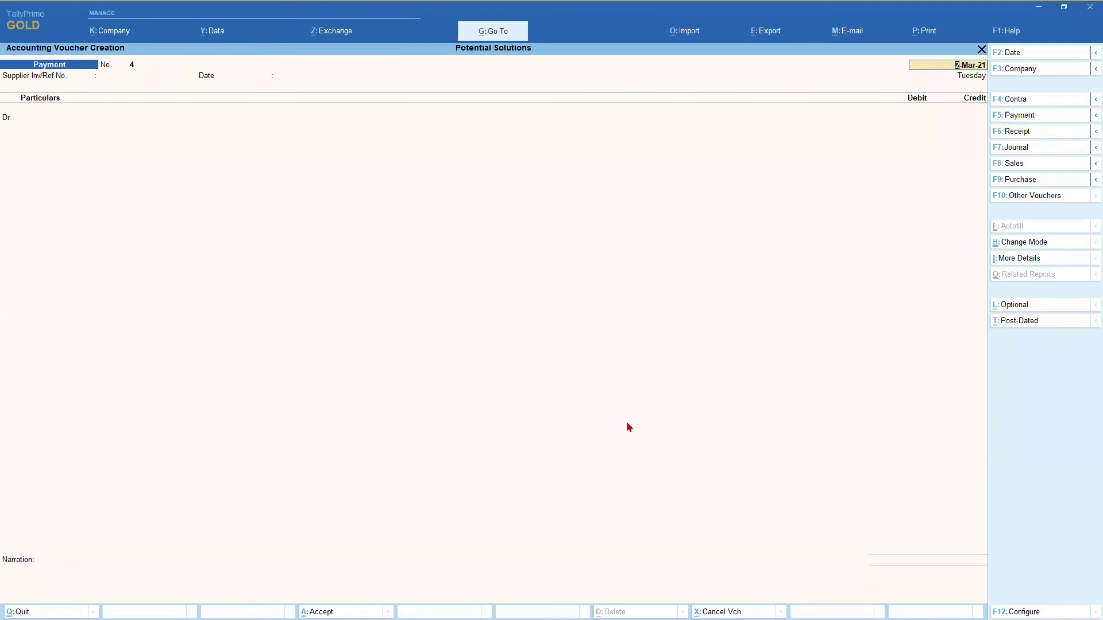
Debit Global Distributors on the voucher and choose Agst Ref to bring up its pending bills
key(Return)
key(Return)
key(Return)
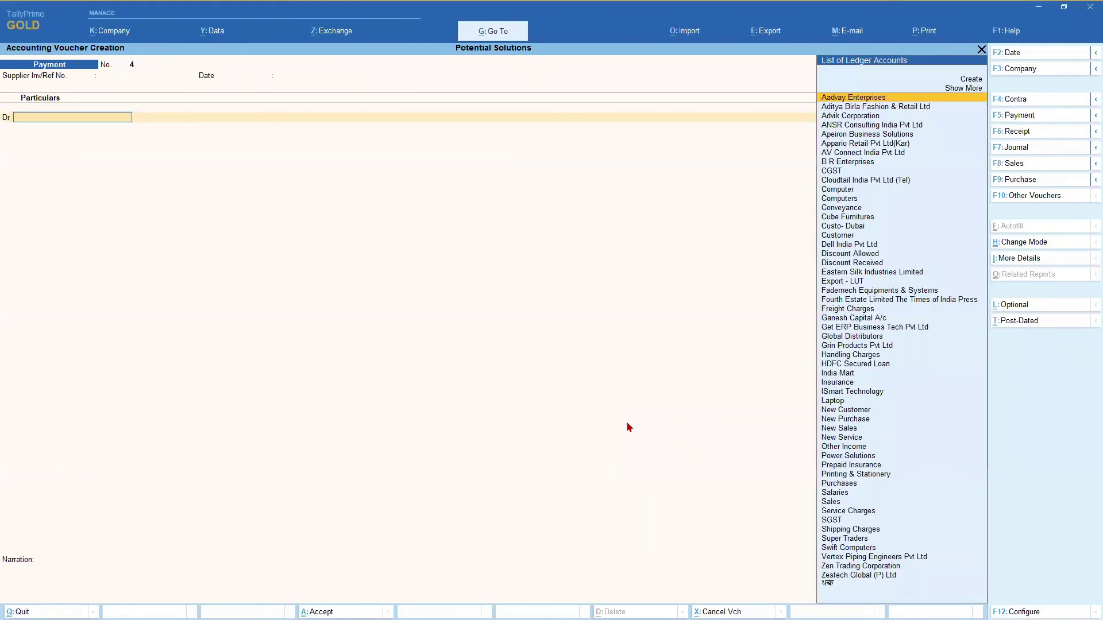
text(Glo)
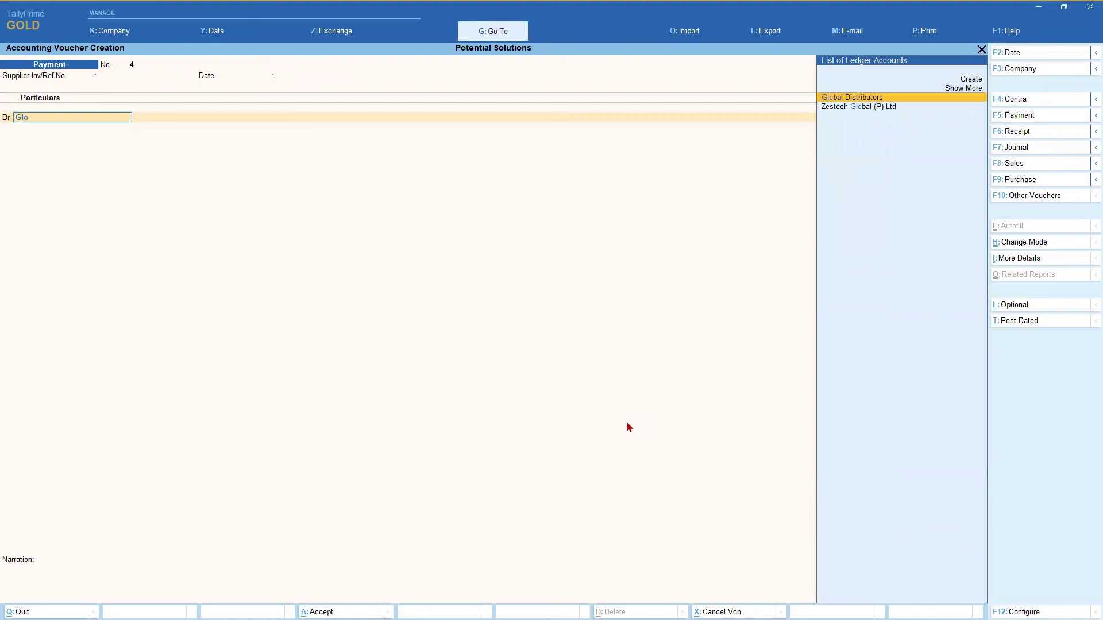
key(Return)
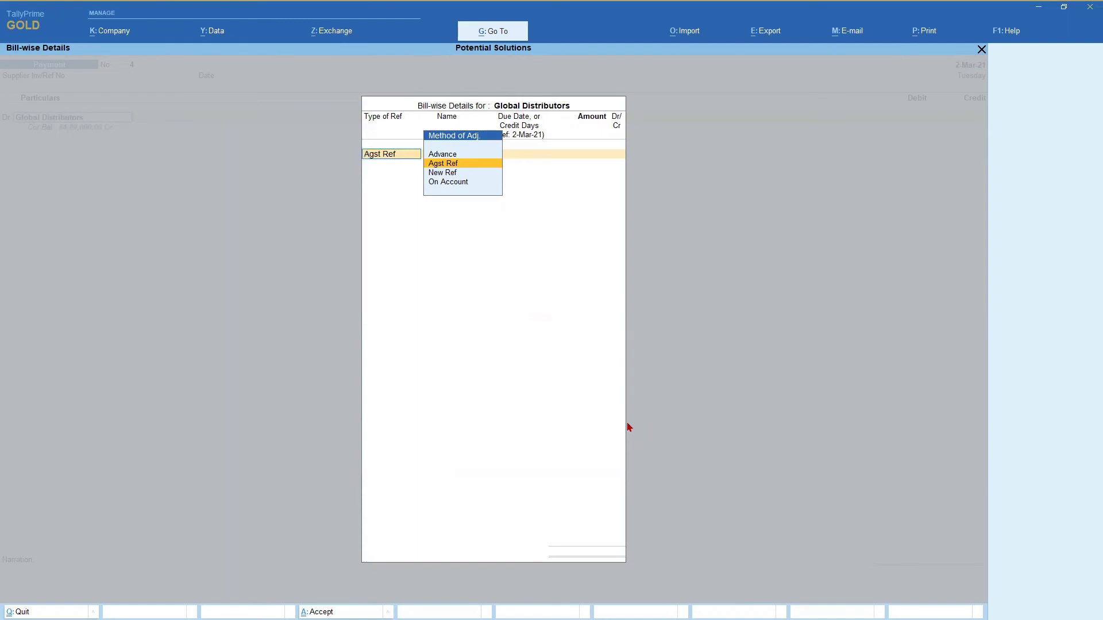
key(Return)
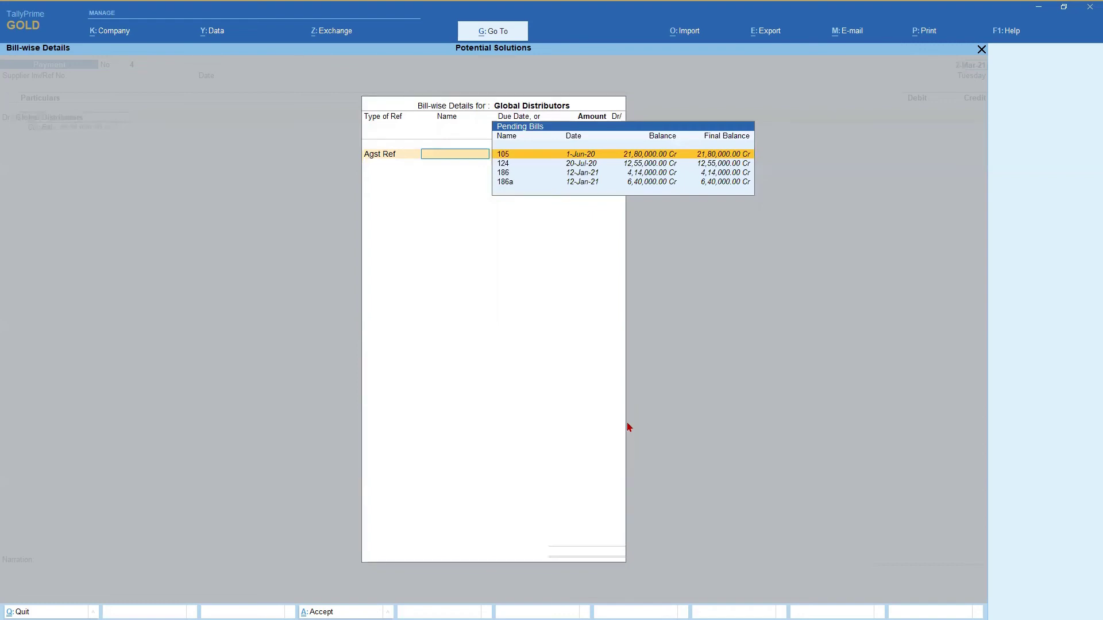
Allocate bill 105 (21,80,000.00) and bill 124 (12,55,000.00) as Agst Ref rows for Global Distributors
key(Return)
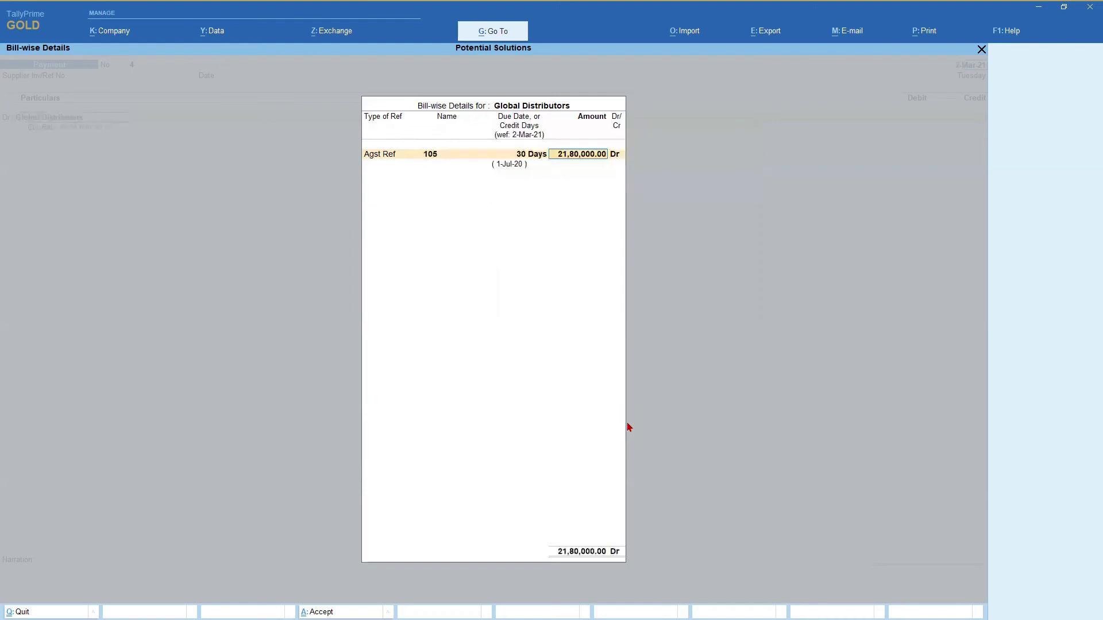
key(Return)
key(Return)
key(Down)
key(Down)
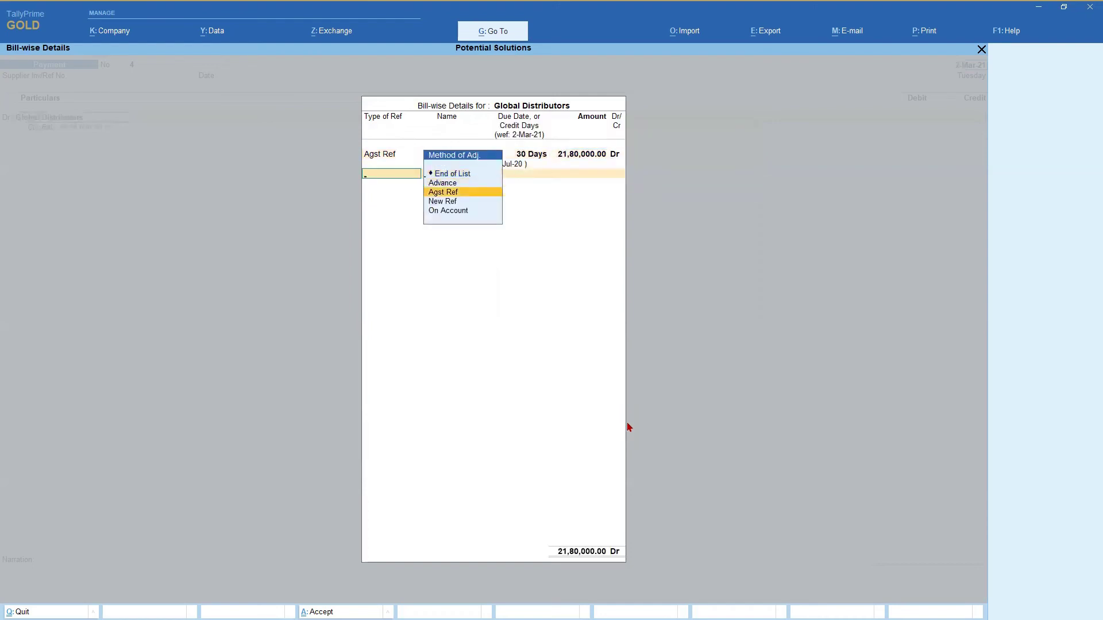
key(Return)
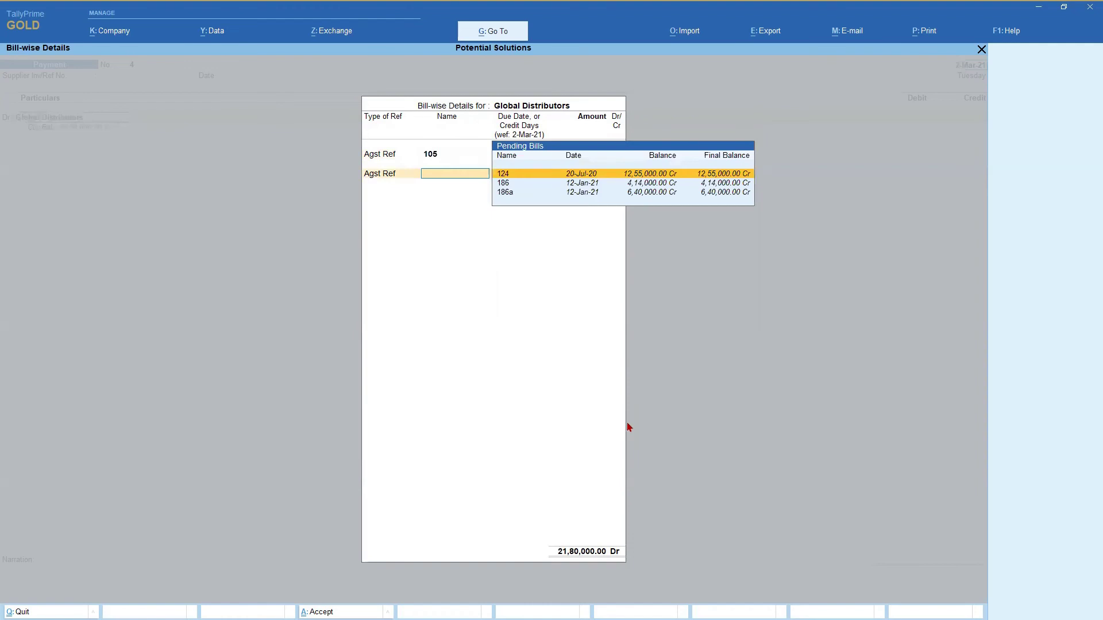
key(Return)
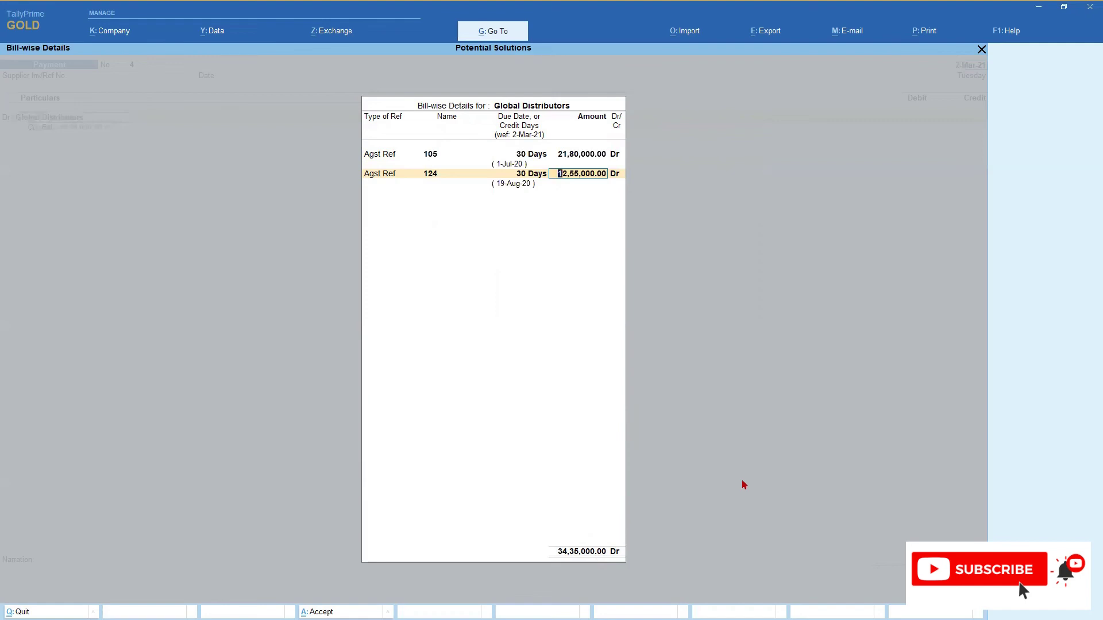
key(Return)
key(Return)
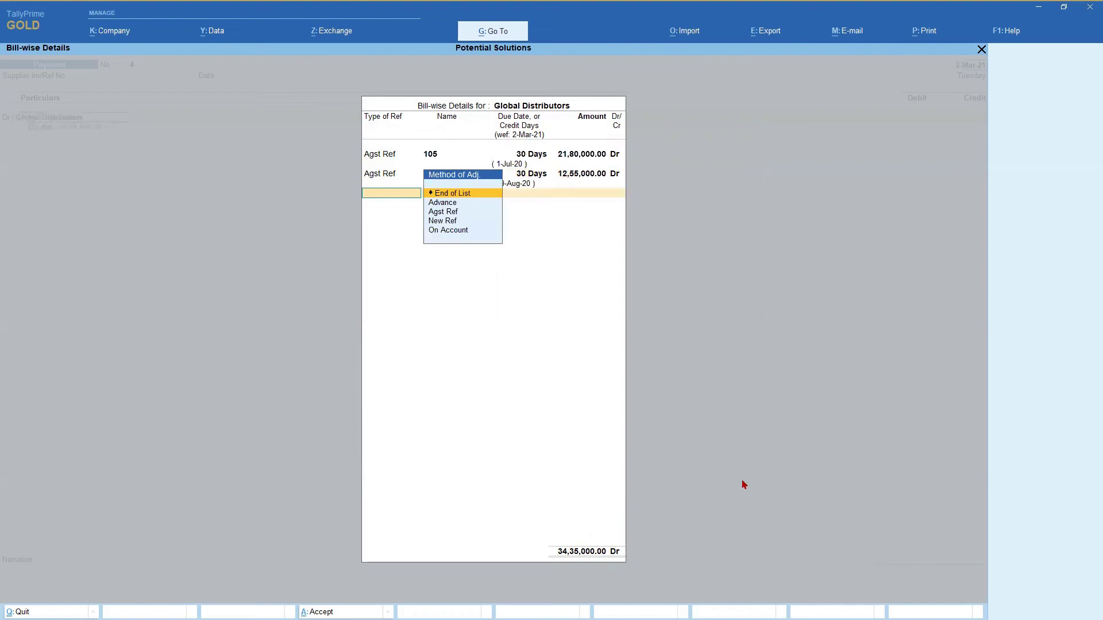
End the bill list and credit State Bank of India with the auto-filled 34,35,000.00
key(Return)
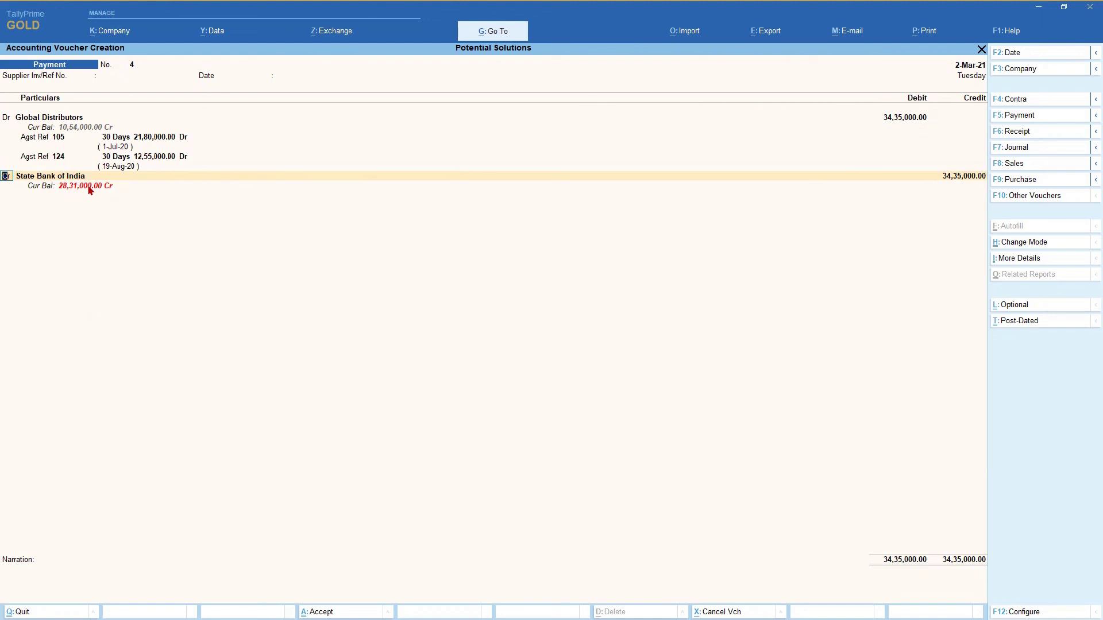
key(Return)
key(Return)
key(Return)
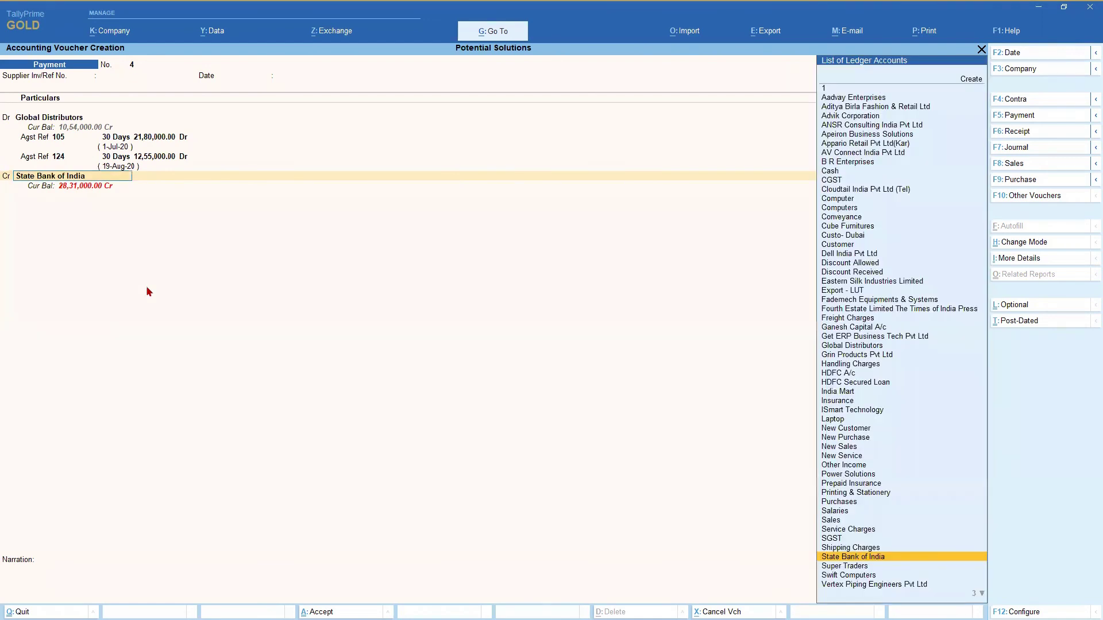